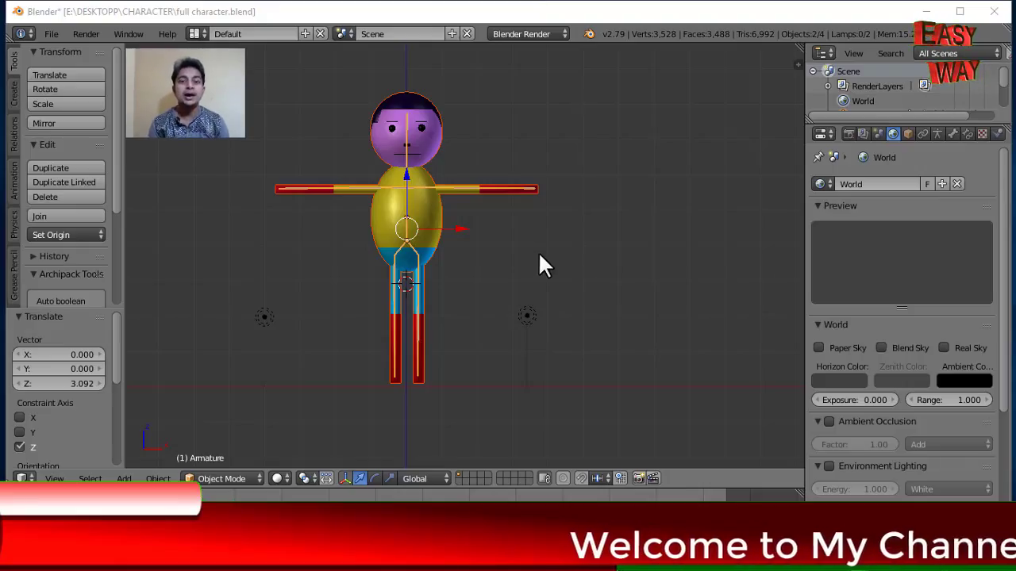
Step: Widen the 3D View by narrowing the side panels, zoom in, and reselect the armature
scroll(438, 213, up, 2)
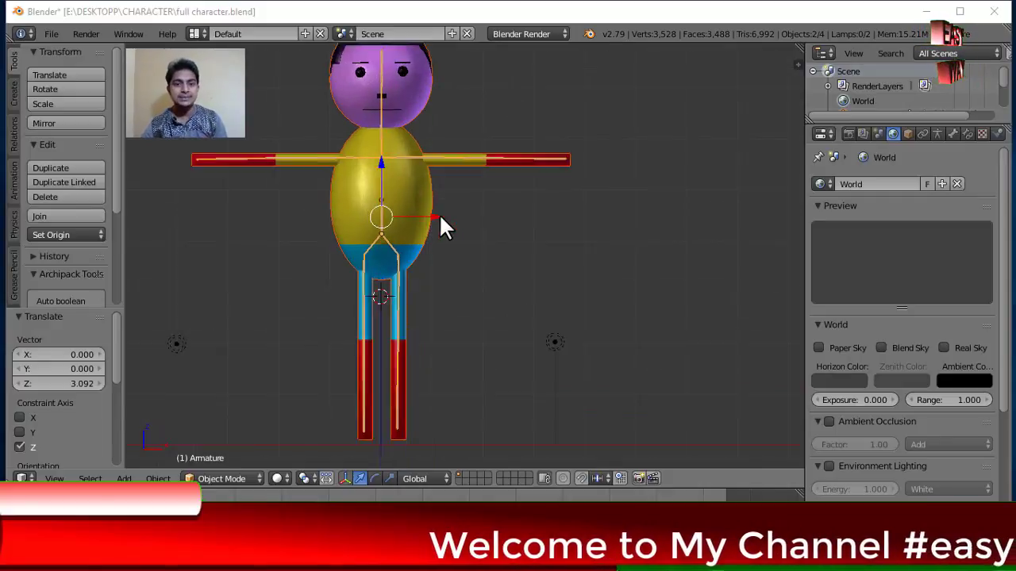
scroll(440, 214, down, 2)
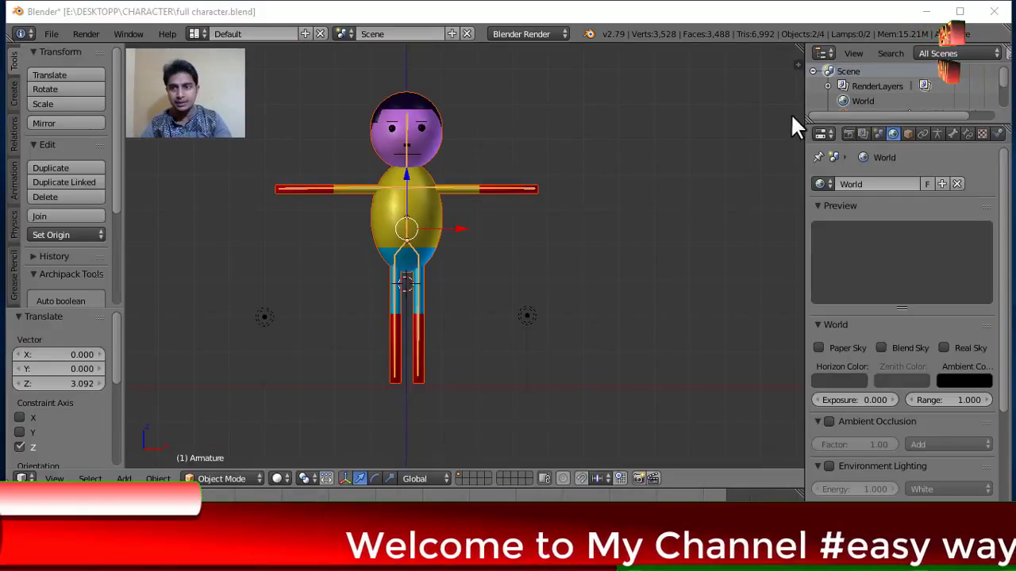
drag(805, 102, 884, 110)
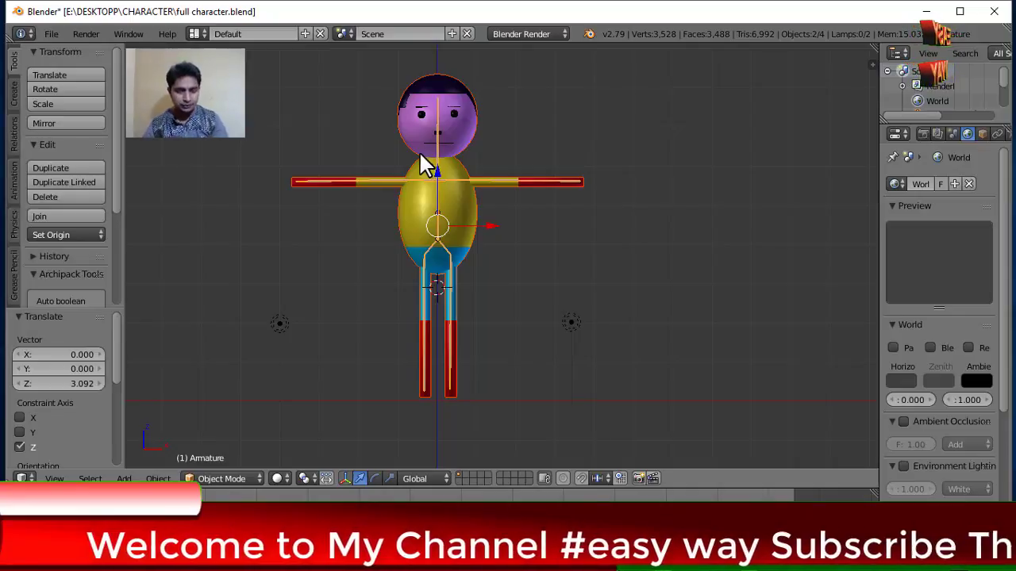
scroll(418, 150, up, 2)
right_click(398, 149)
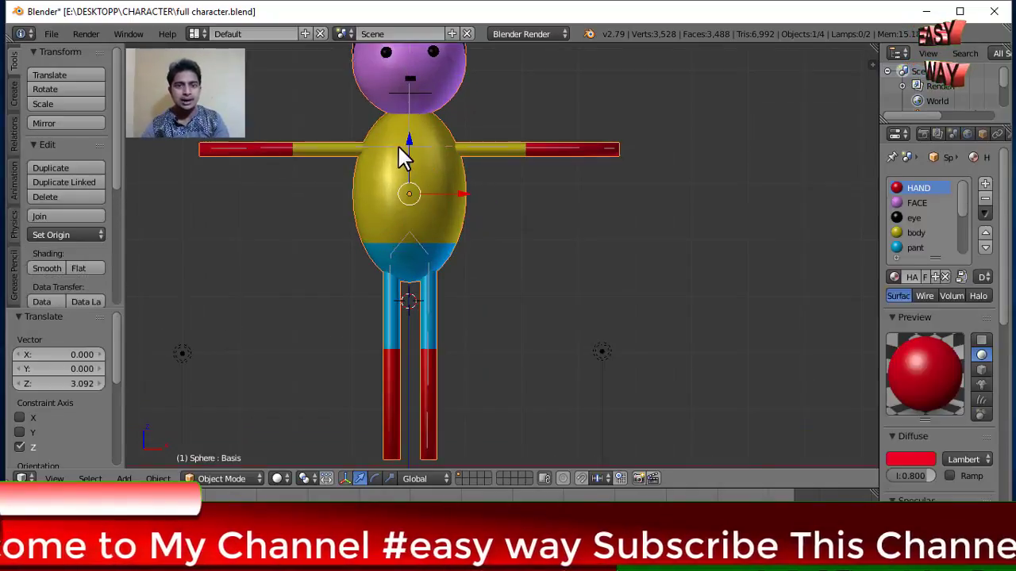
right_click(401, 149)
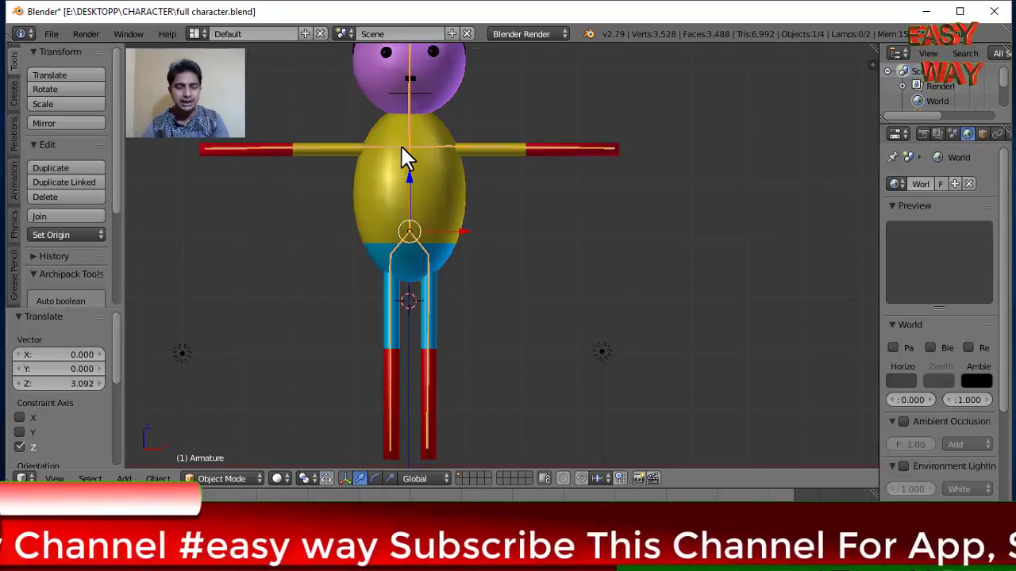
Step: In Pose Mode, rotate the left arm bone -90.4° and the right arm bone 88.6° down
key(ctrl+Tab)
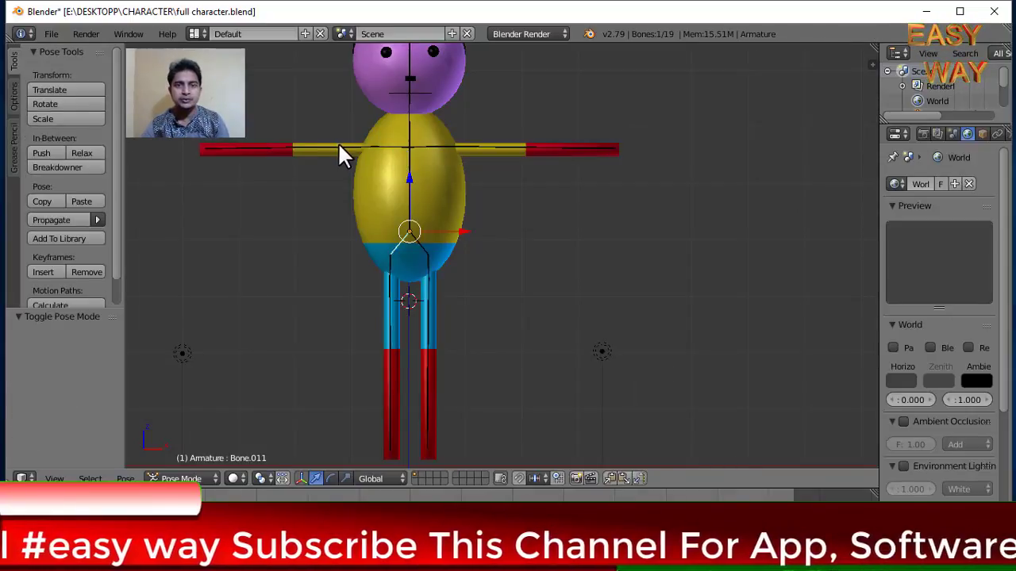
right_click(336, 146)
key(r)
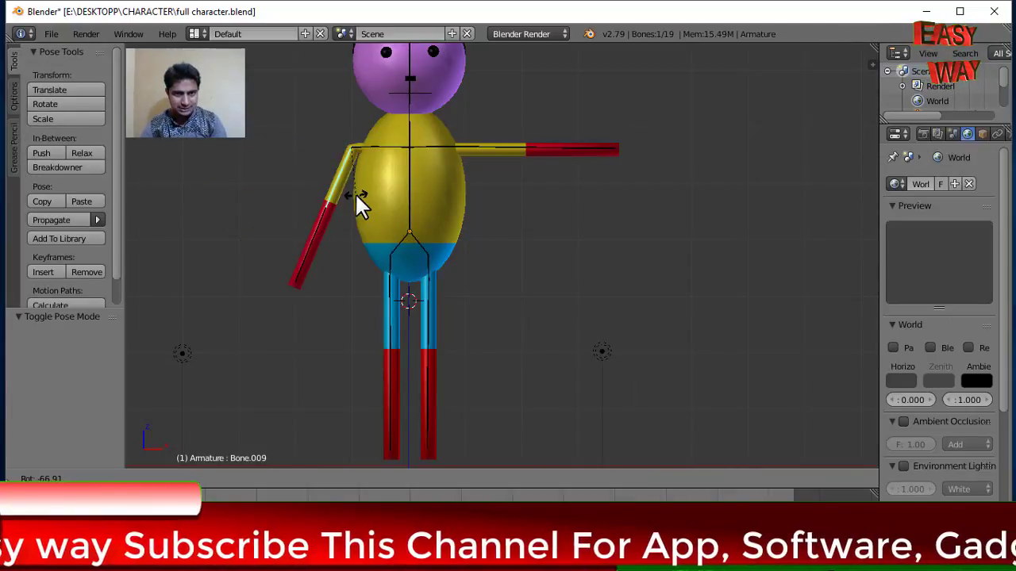
click(374, 192)
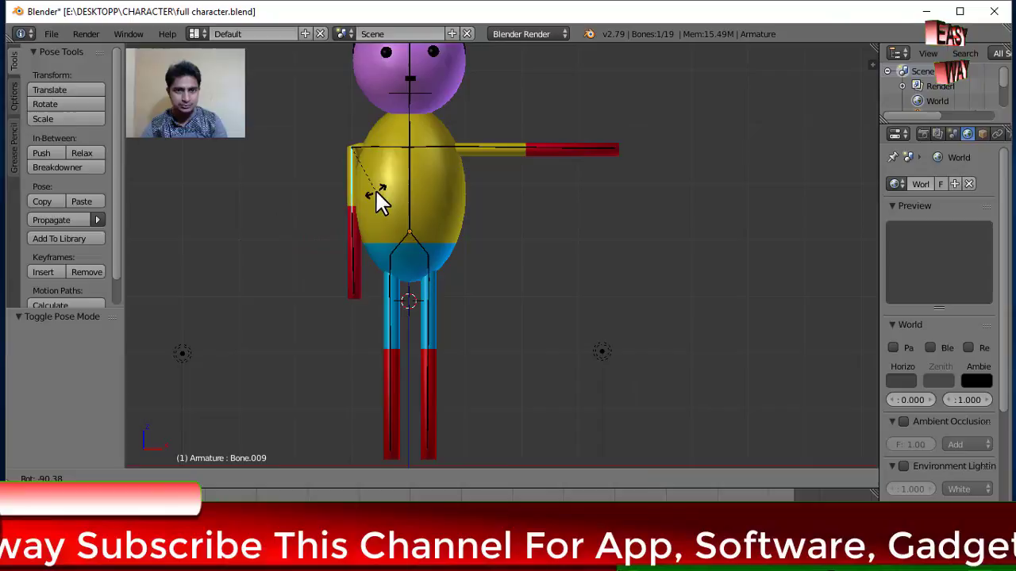
right_click(481, 146)
key(r)
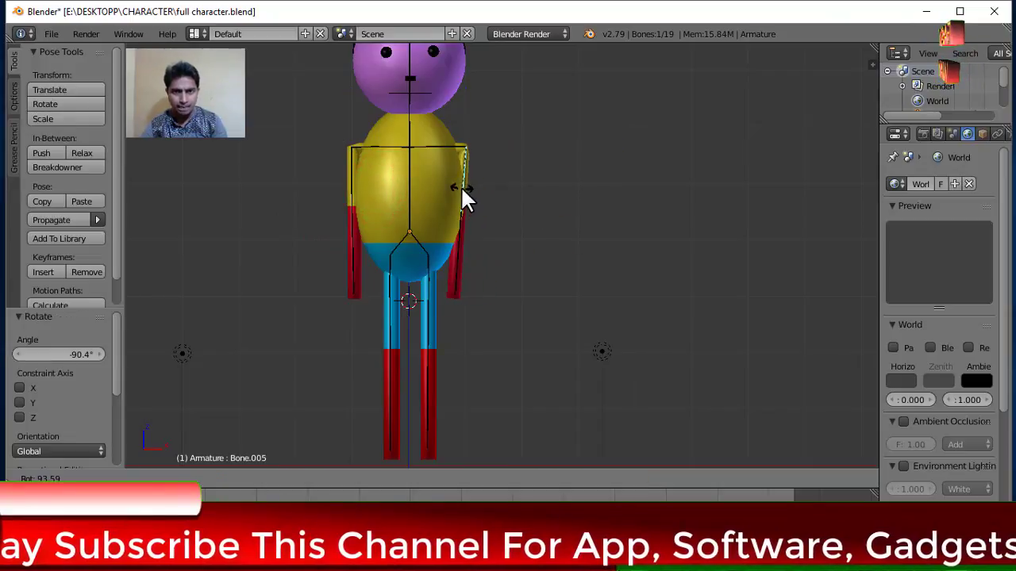
click(466, 198)
Step: Select the spine bone and switch back to Object Mode
scroll(467, 198, down, 4)
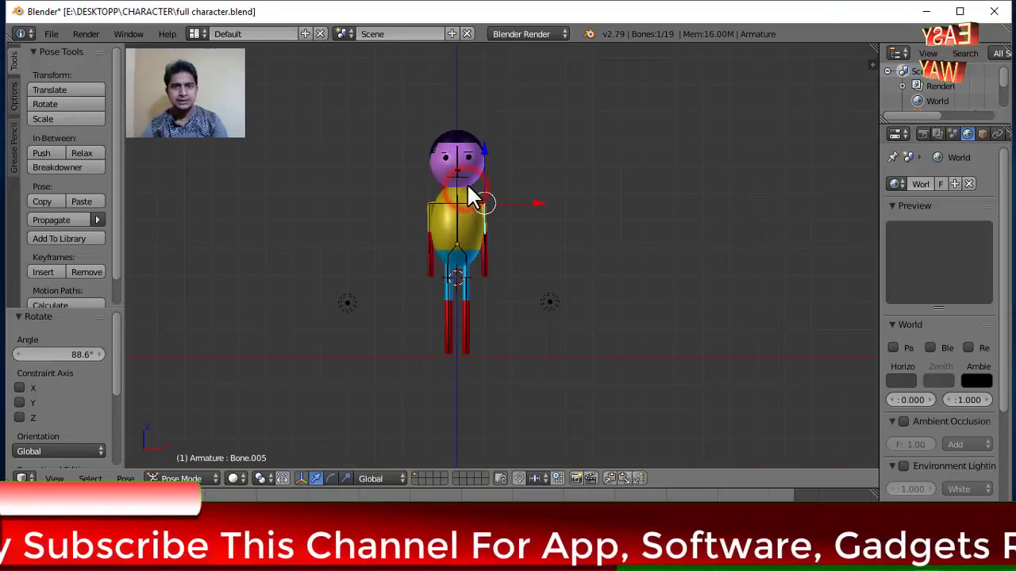
scroll(466, 198, up, 4)
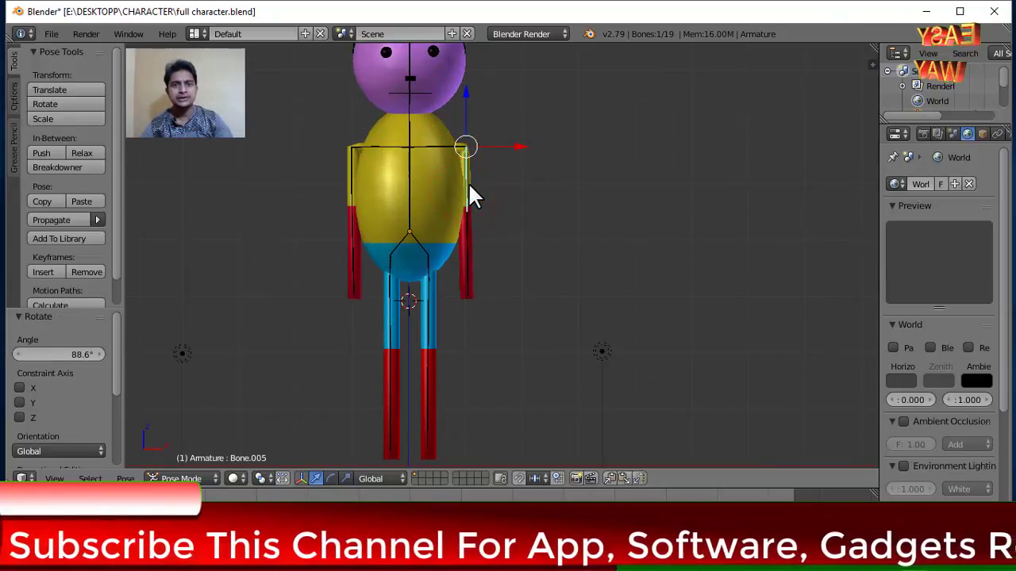
right_click(408, 145)
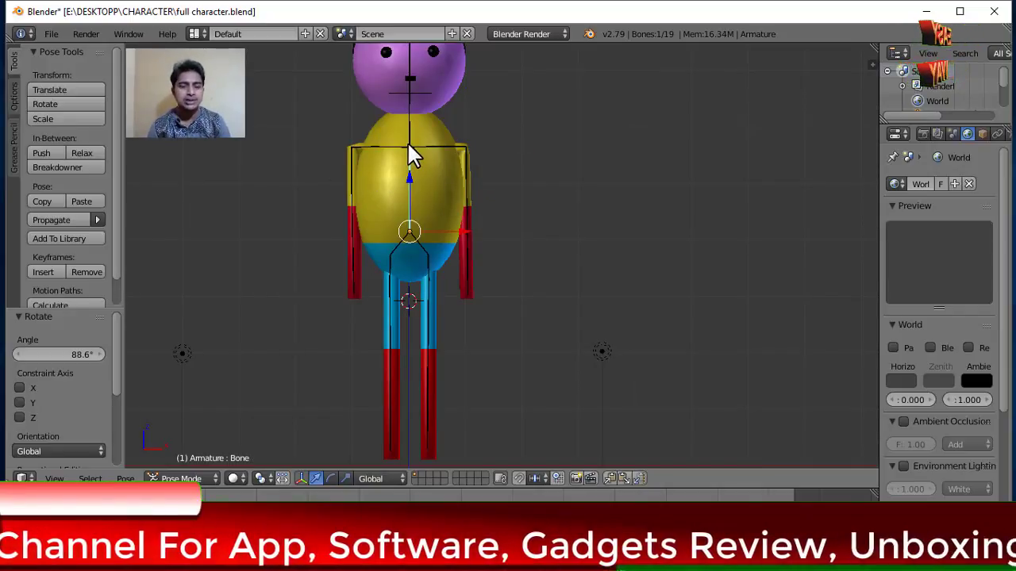
click(207, 479)
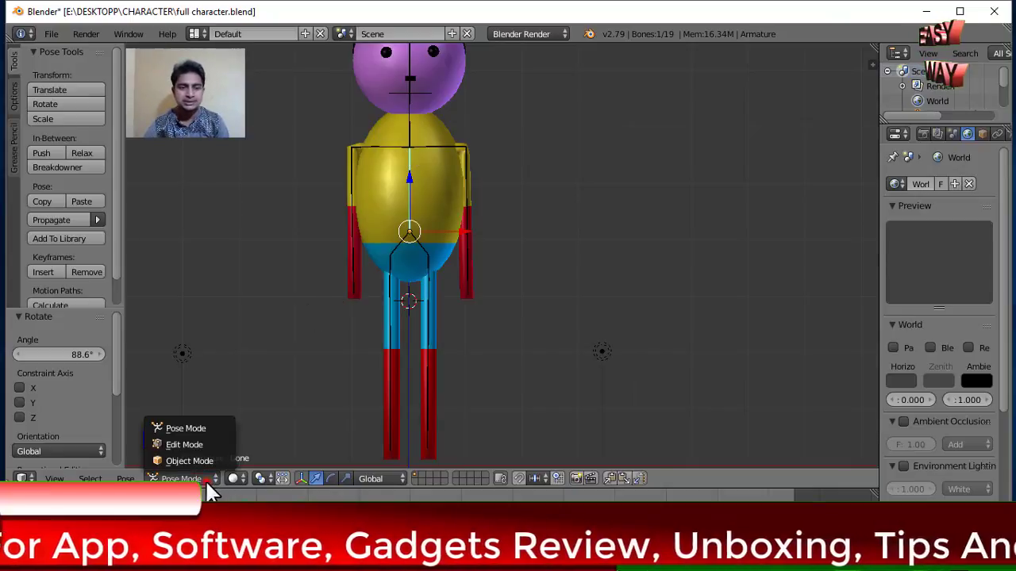
click(199, 461)
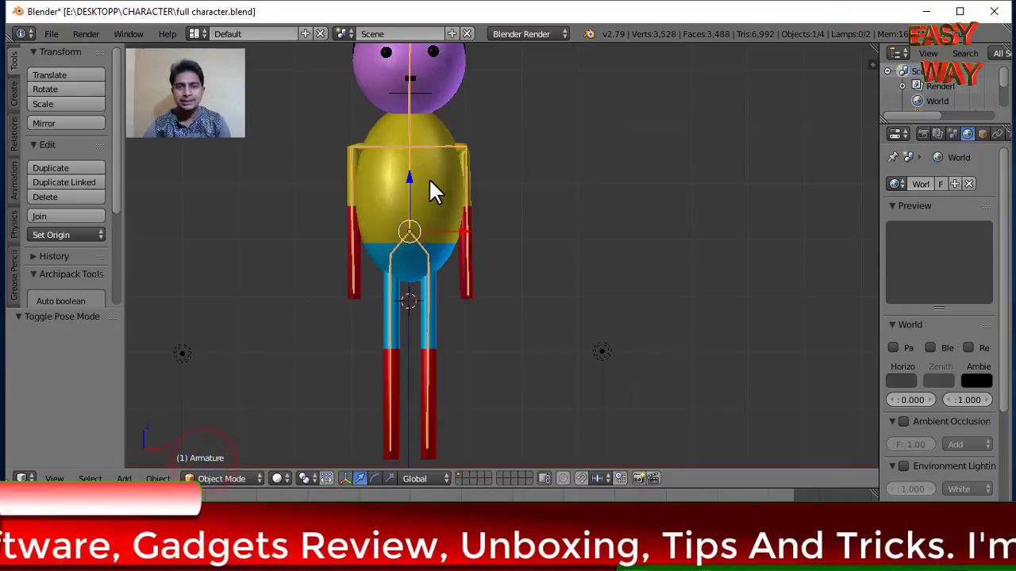
Step: Select the body mesh and armature together and move them -3.64 along X
right_click(368, 168)
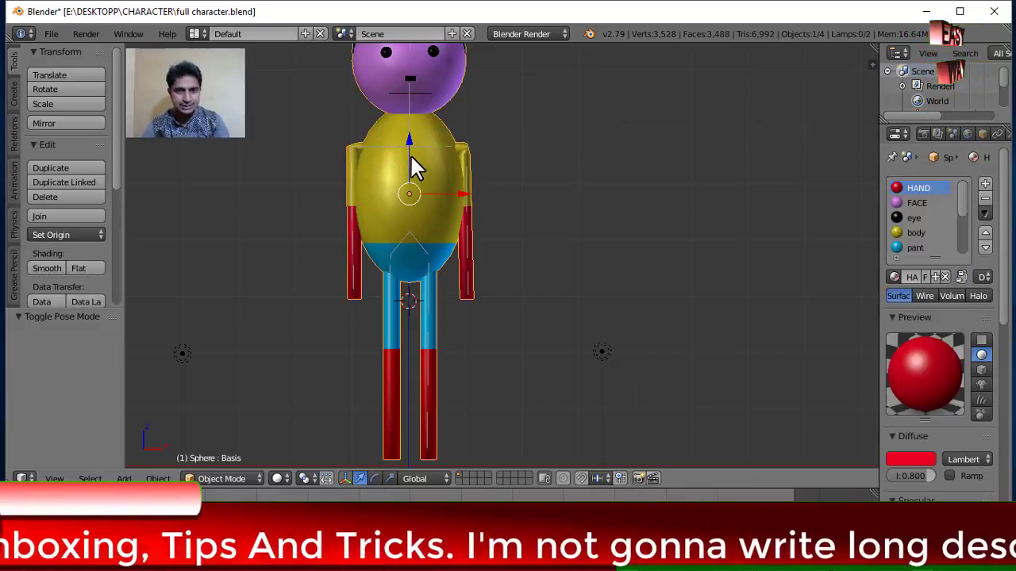
shift+right_click(403, 94)
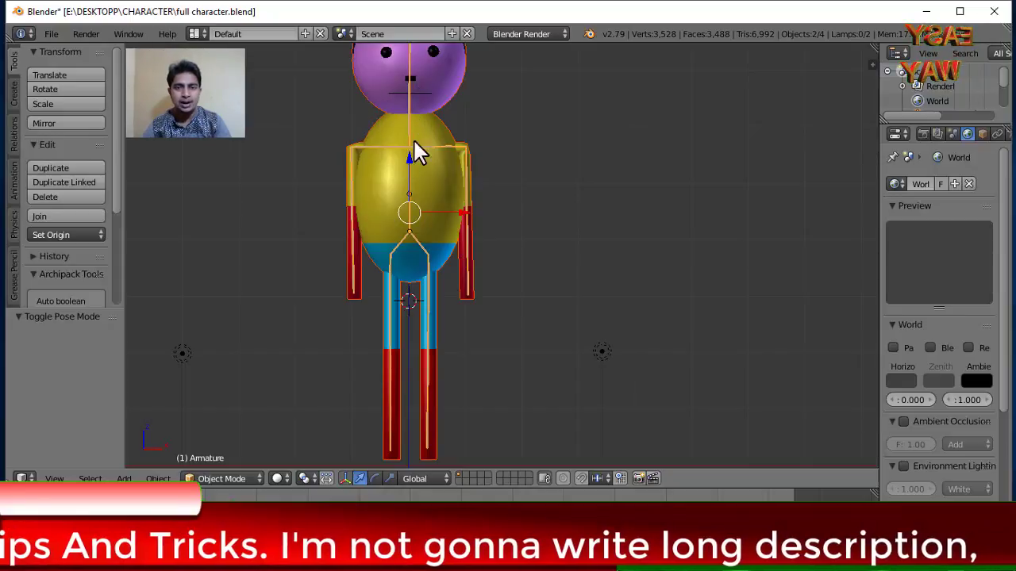
scroll(431, 231, down, 2)
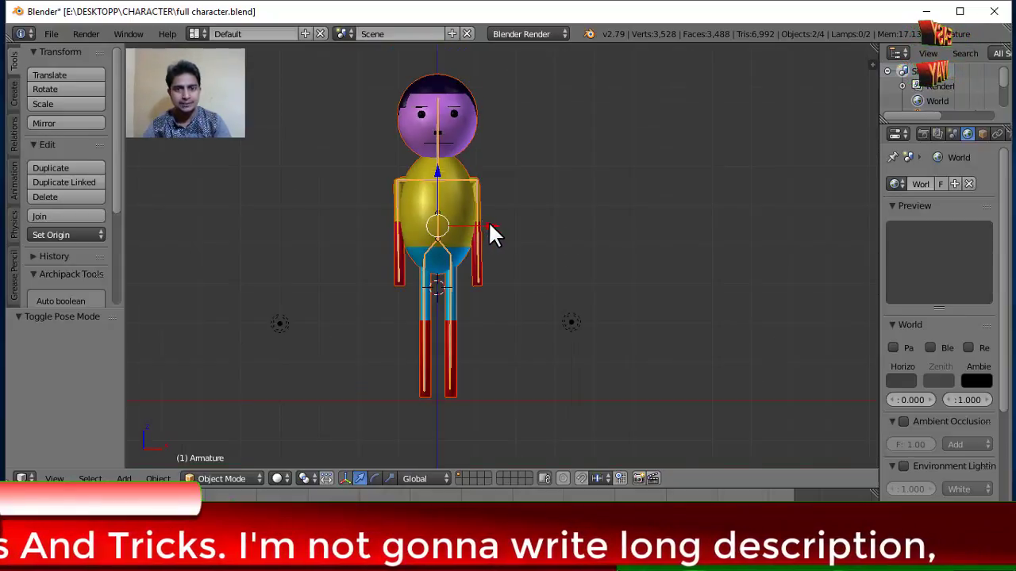
key(g)
key(x)
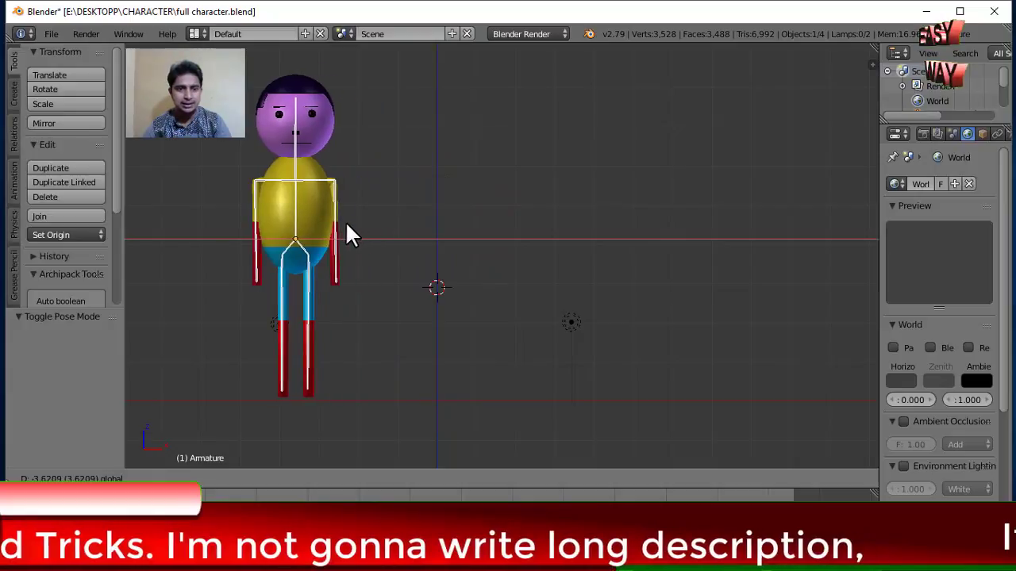
click(347, 224)
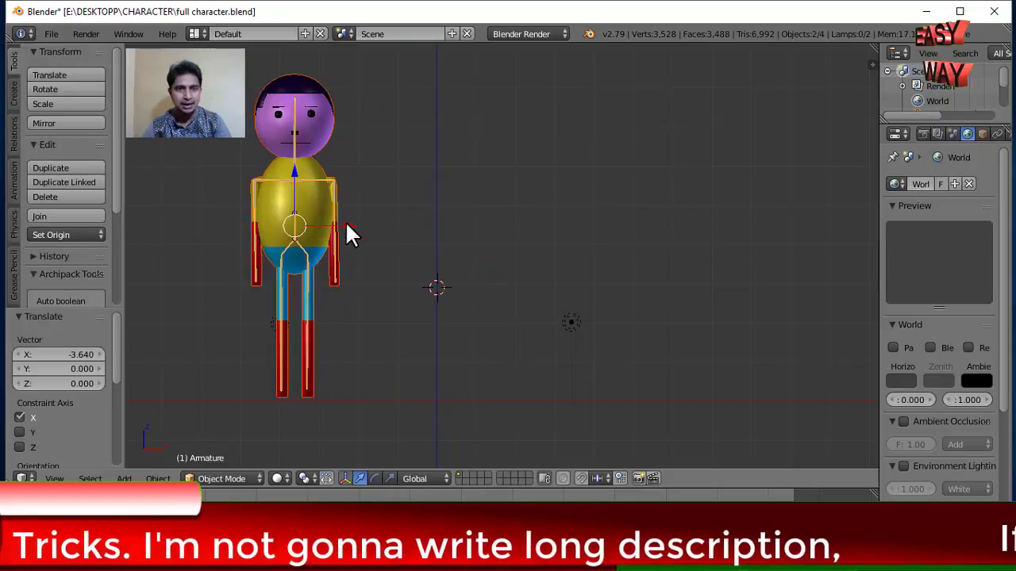
Step: Lower the character and armature by 0.114 along Z
key(g)
key(z)
click(288, 171)
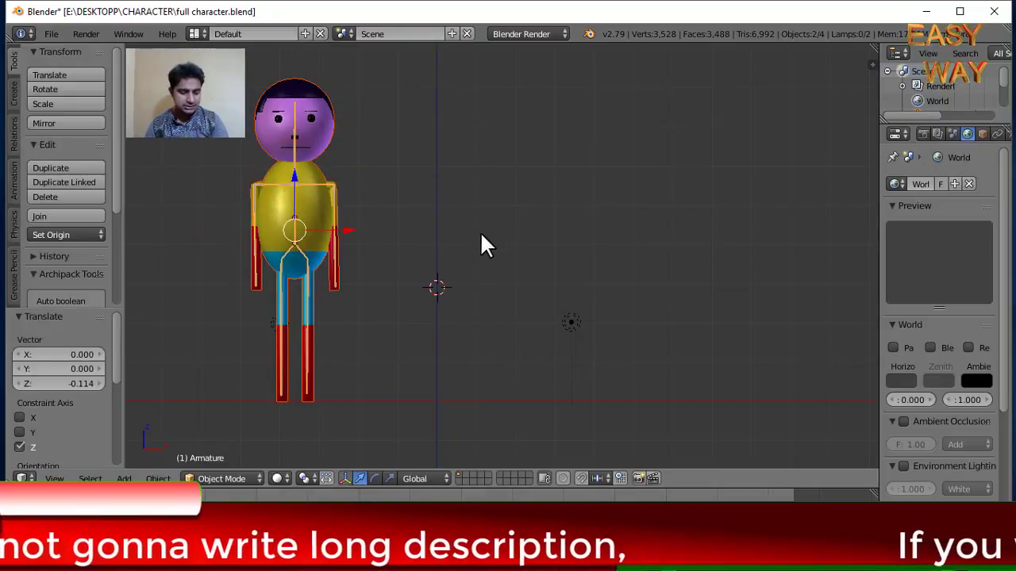
Step: Duplicate the character along X into a row spaced 2.275 apart, starting a fourth copy
key(shift+d)
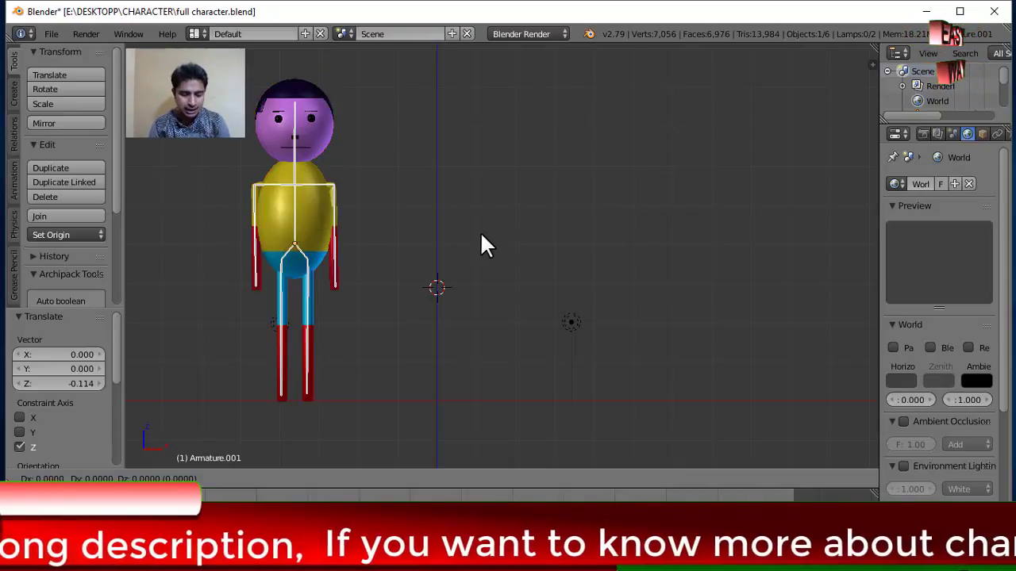
key(x)
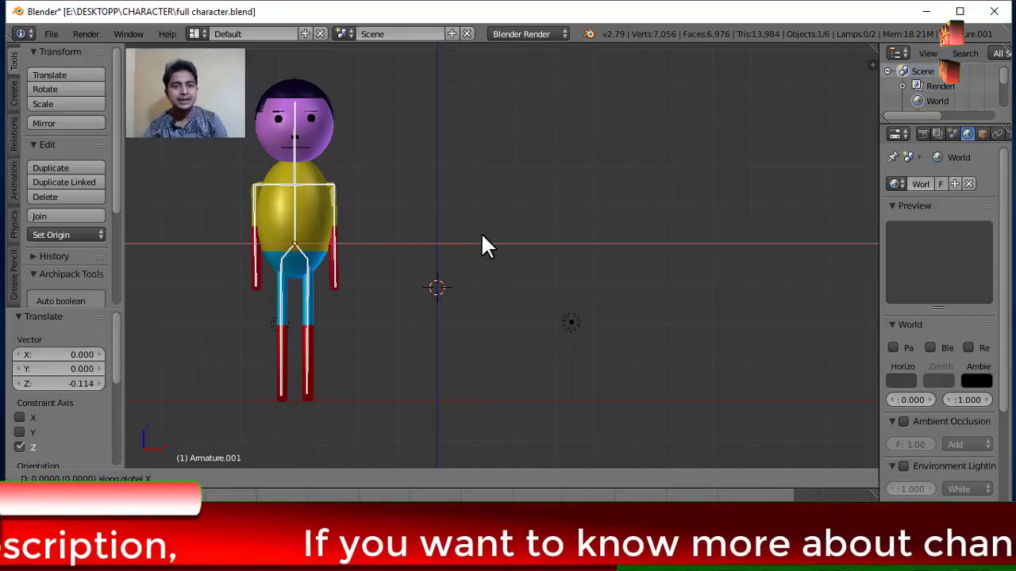
click(576, 238)
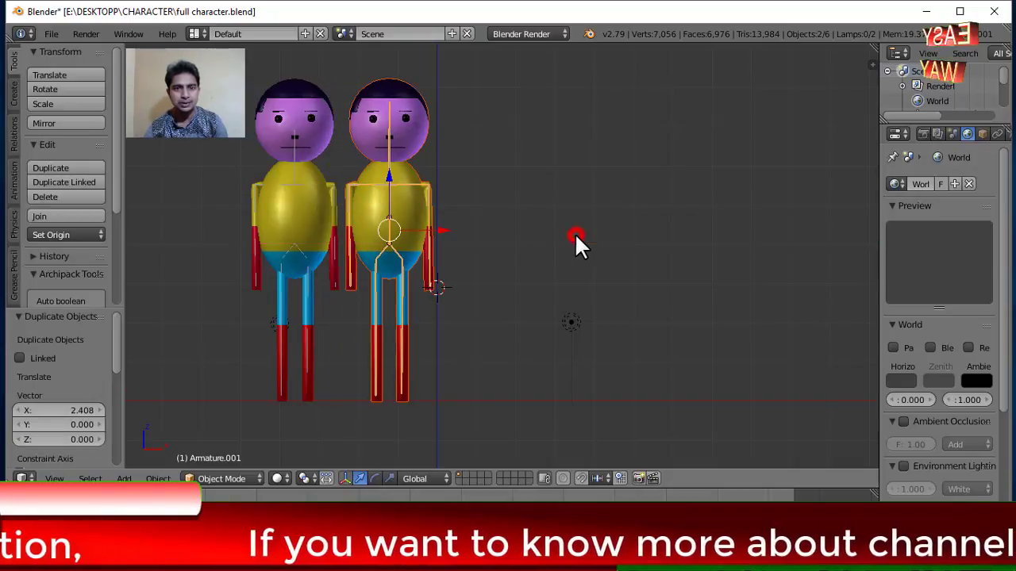
key(shift+d)
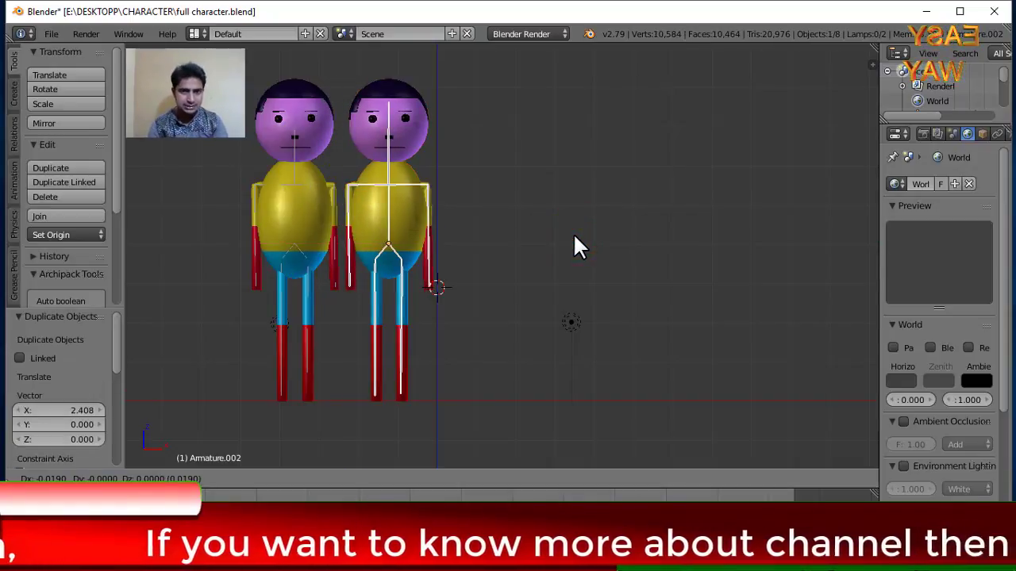
key(x)
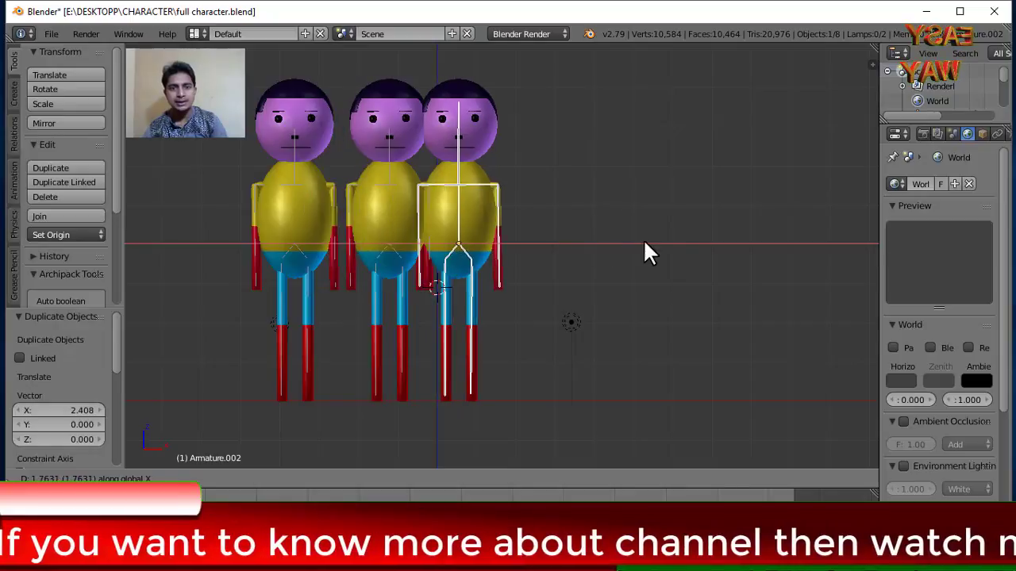
click(663, 234)
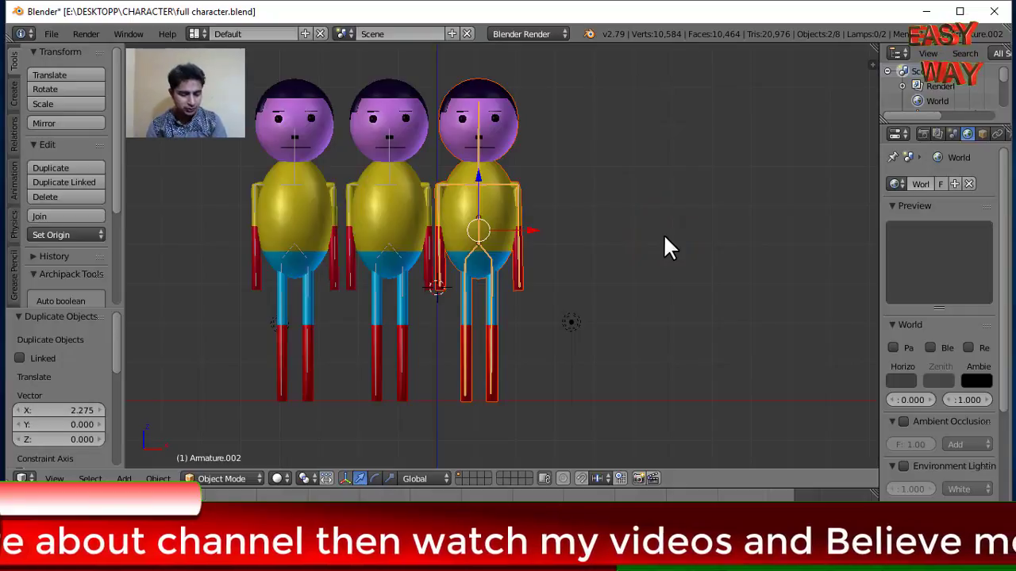
key(shift+d)
key(x)
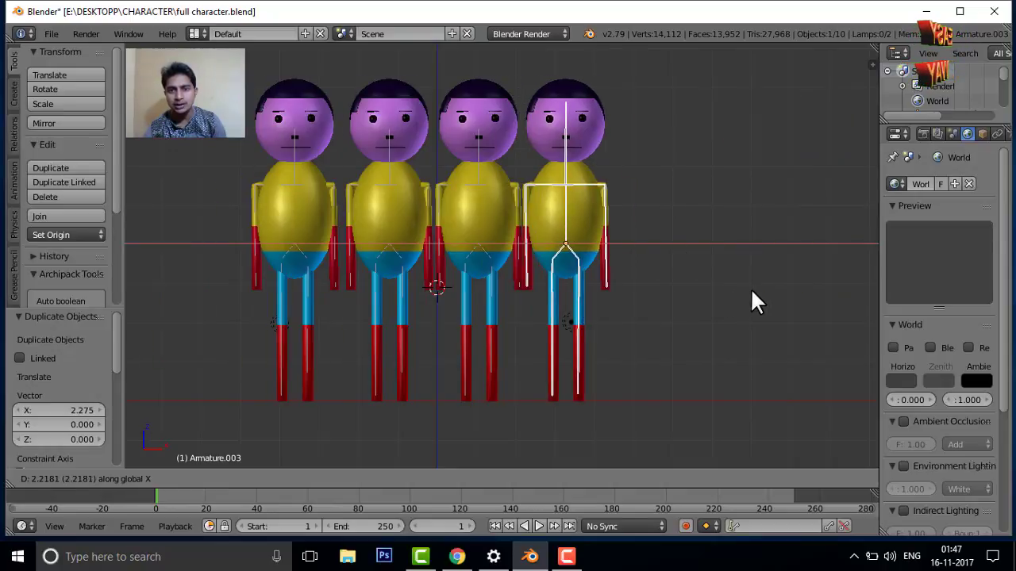
Step: Confirm the fourth character's position and place a fifth copy 2.313 along X at the end
click(754, 292)
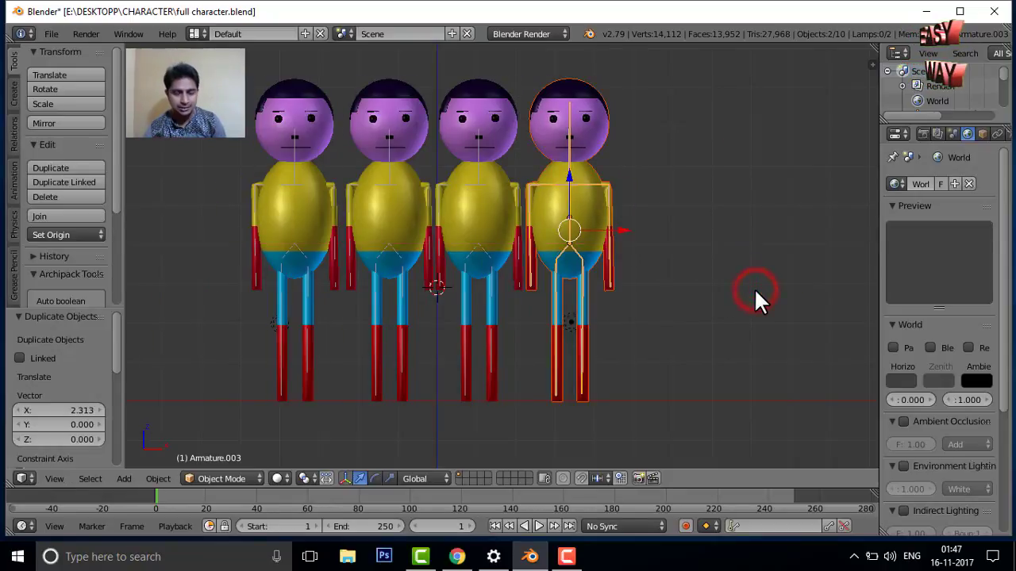
key(shift+d)
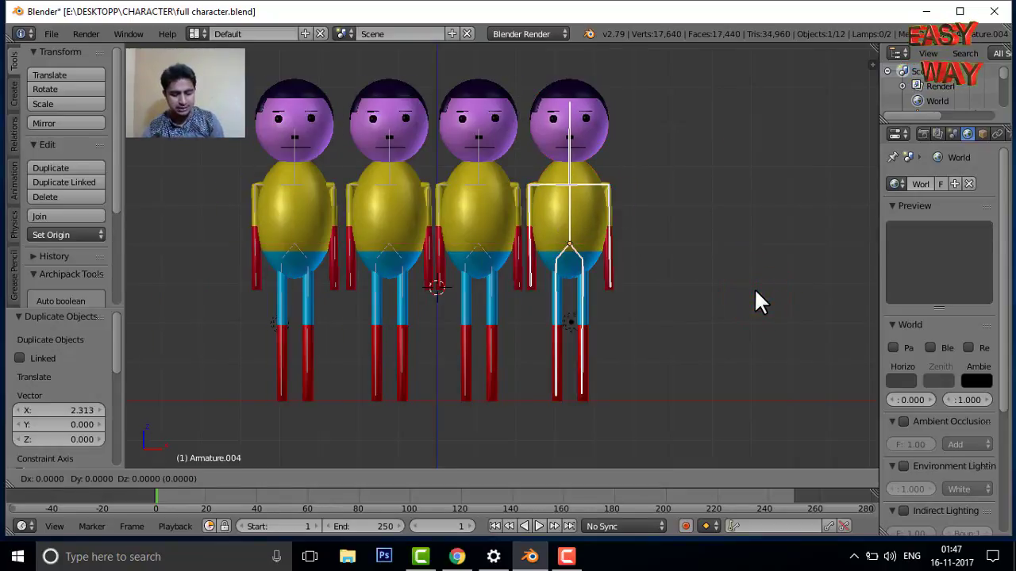
key(x)
click(846, 300)
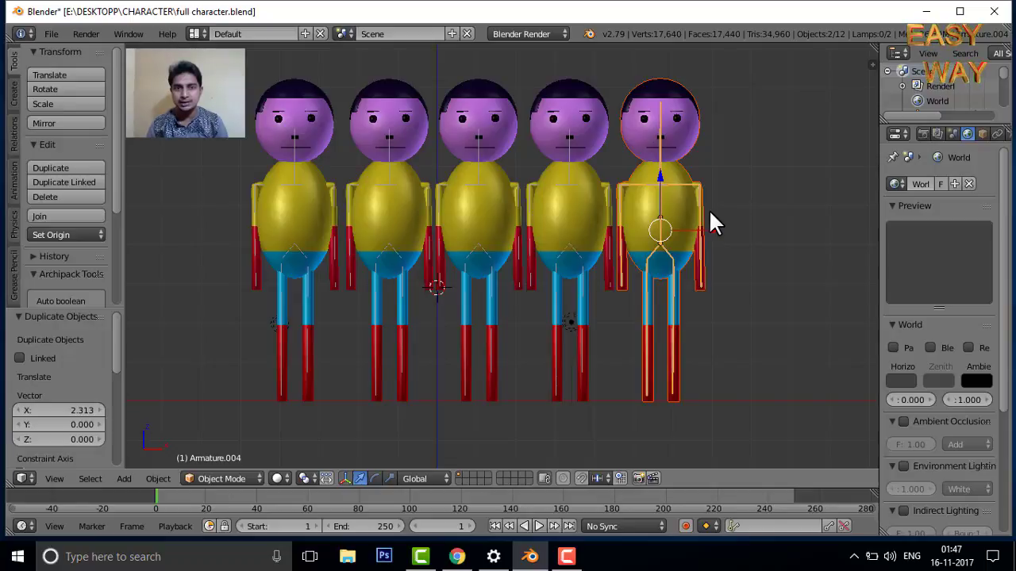
Step: Zoom in, select the leftmost character's head, and widen the Properties area
scroll(259, 137, up, 1)
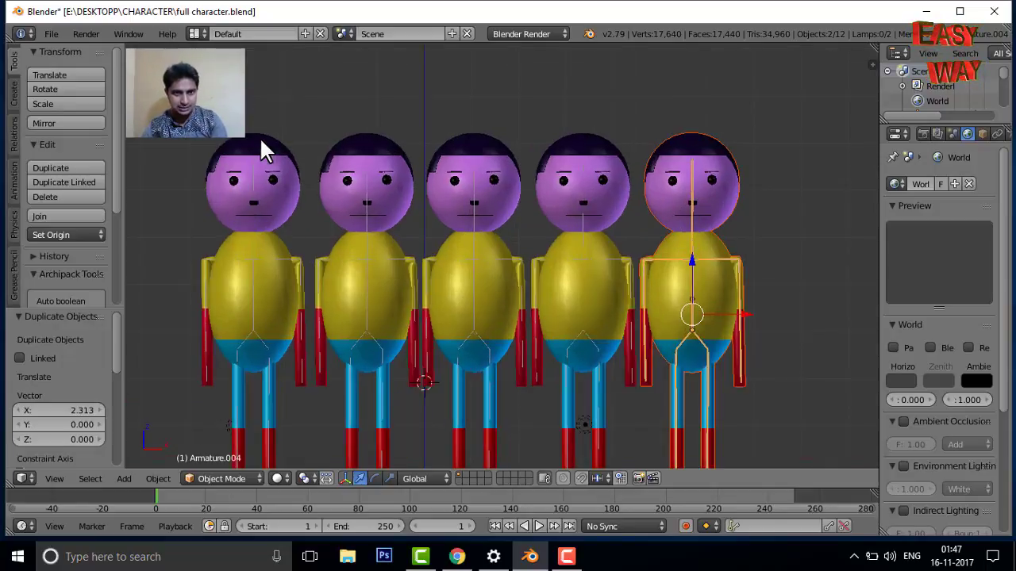
scroll(259, 136, up, 1)
right_click(175, 187)
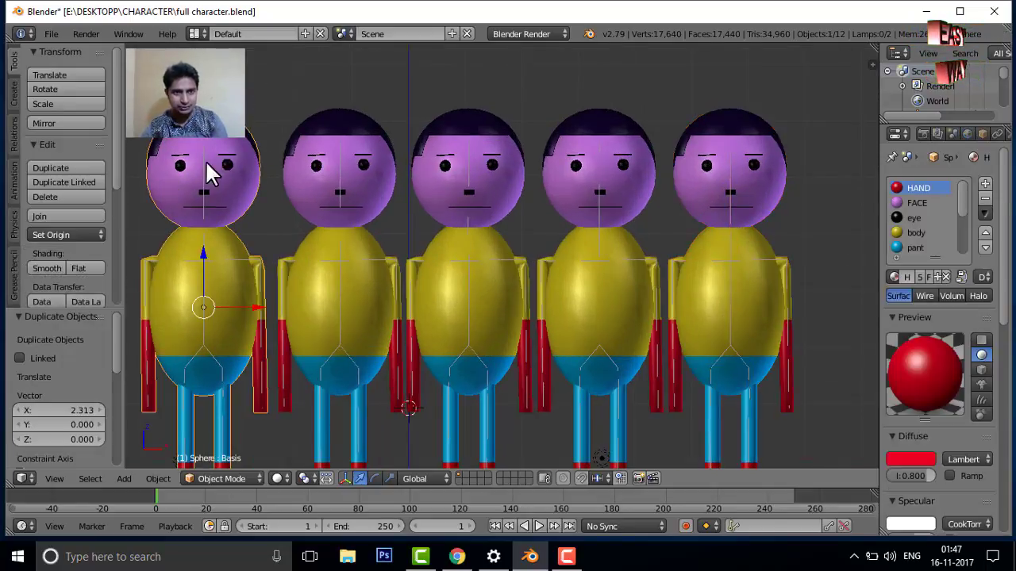
click(874, 167)
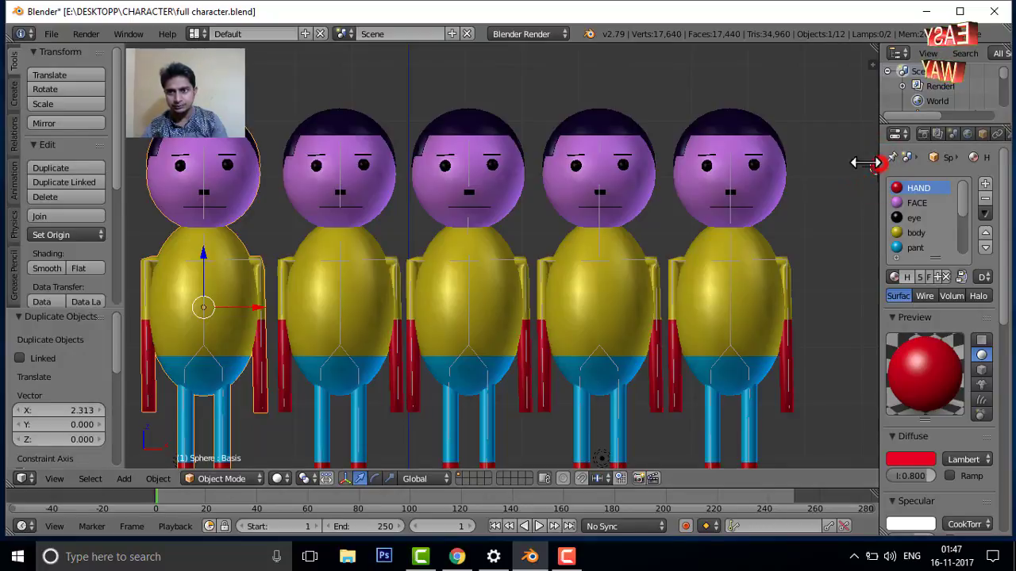
drag(861, 162, 757, 197)
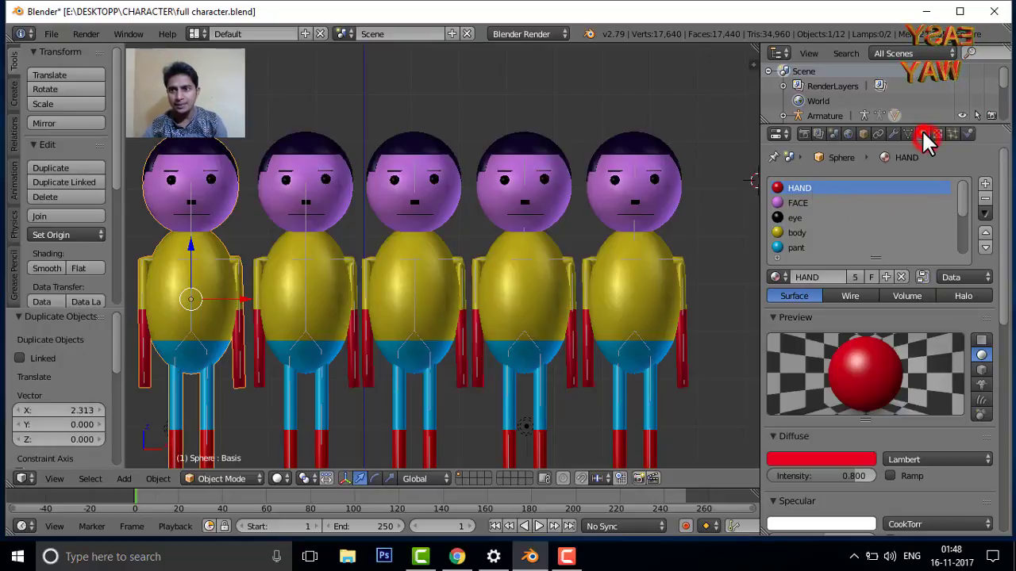
Step: Browse the FACE, eye and HAND material slots, finishing on FACE
click(794, 203)
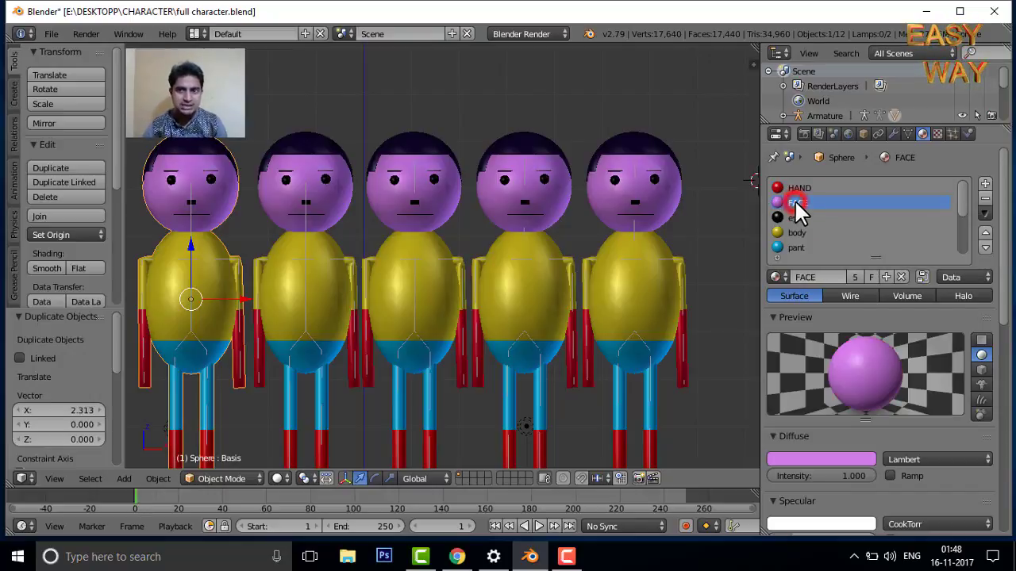
click(796, 217)
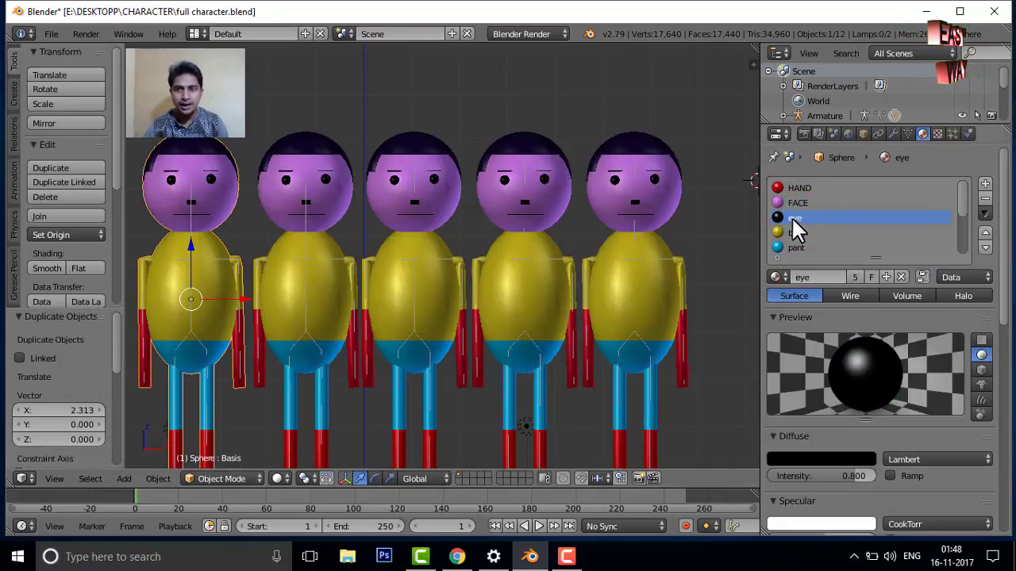
scroll(796, 243, down, 2)
scroll(799, 243, up, 2)
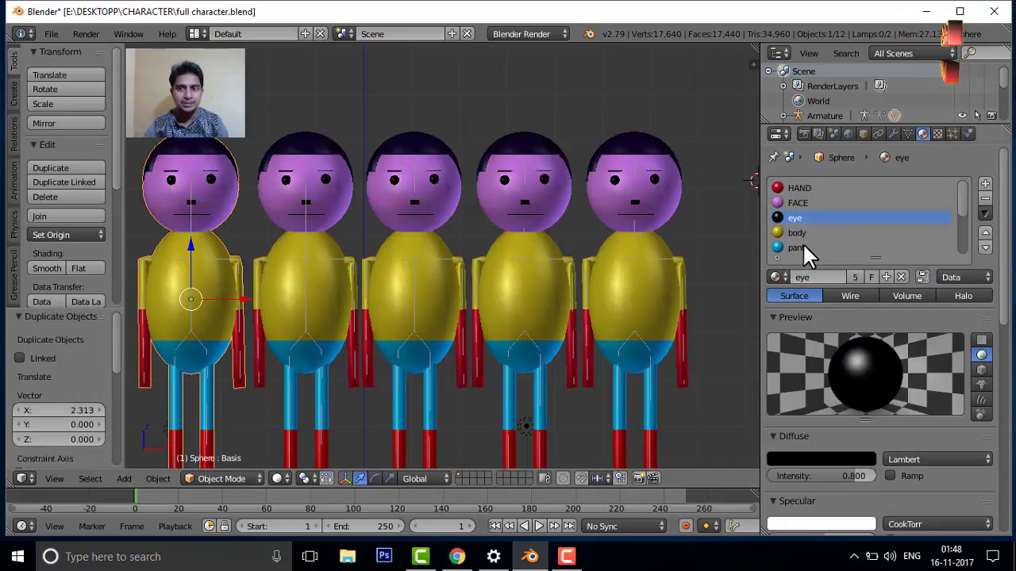
click(794, 185)
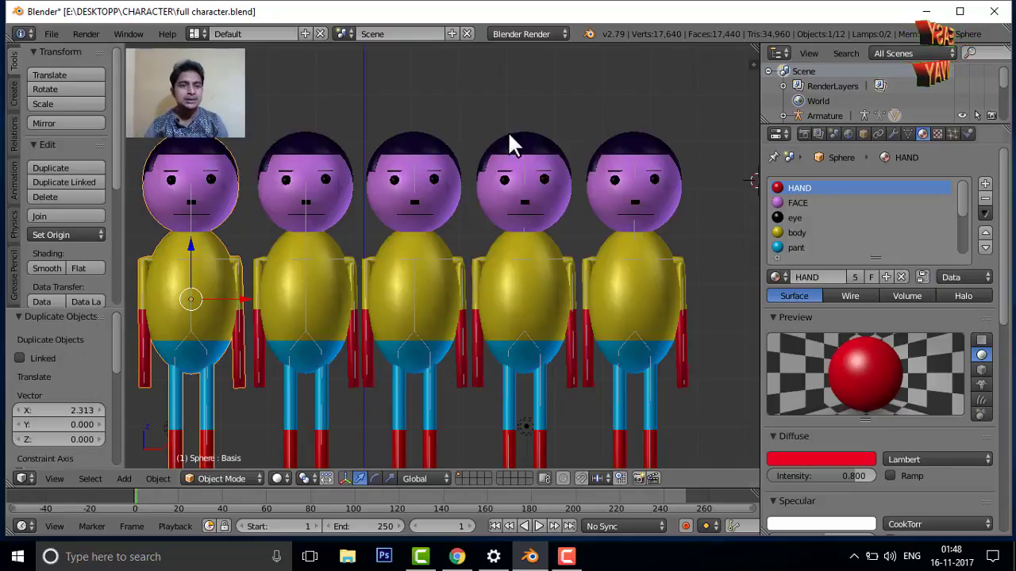
click(782, 203)
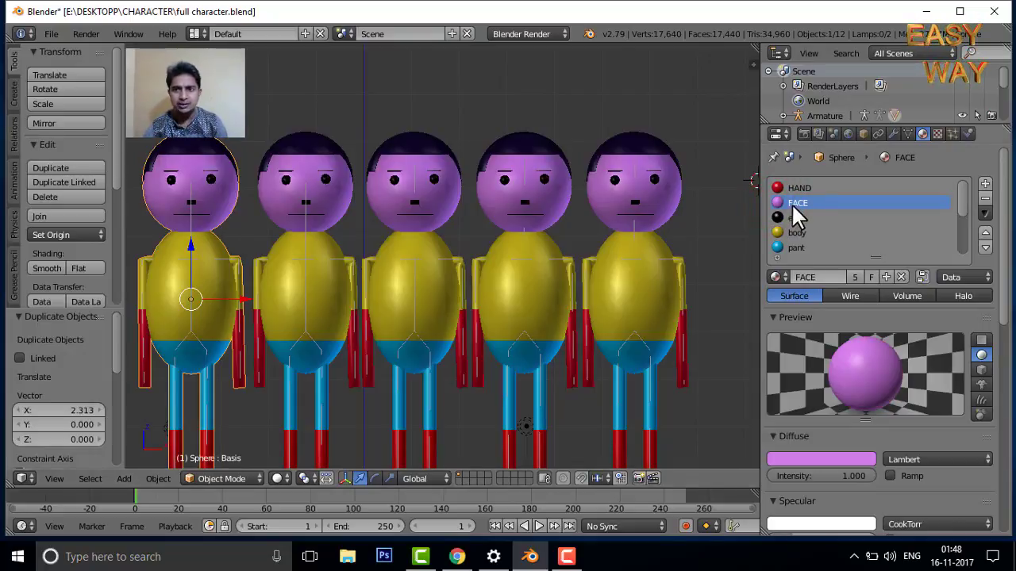
double_click(794, 202)
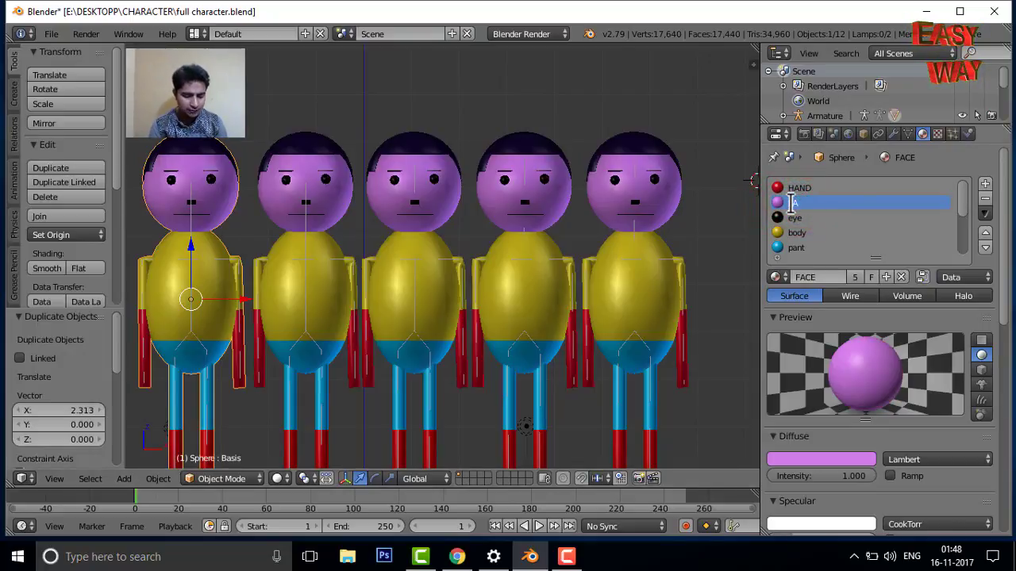
click(837, 208)
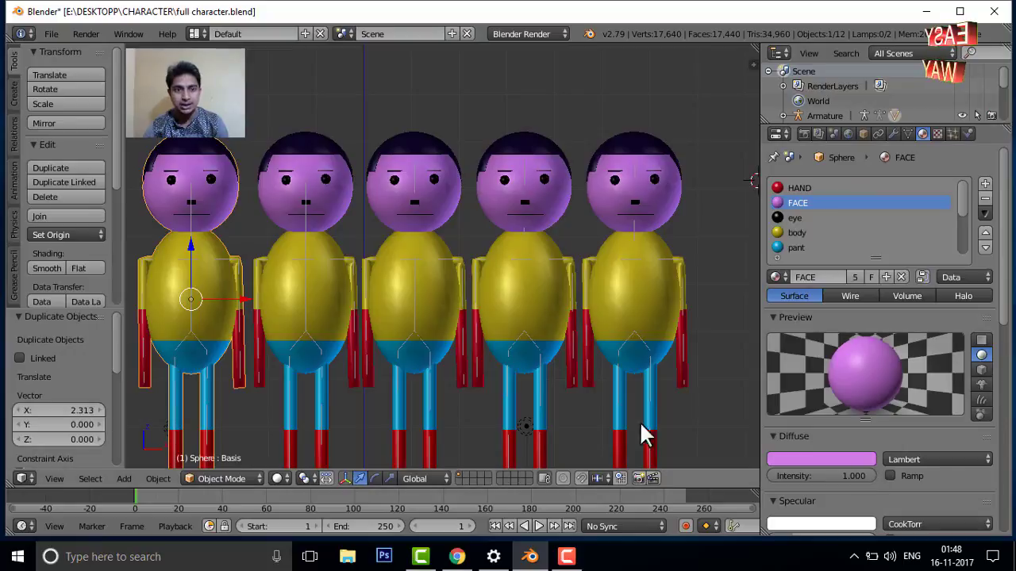
Step: Pick a new diffuse colour for the shared FACE material, turning all five faces purple, and close the notification
click(793, 459)
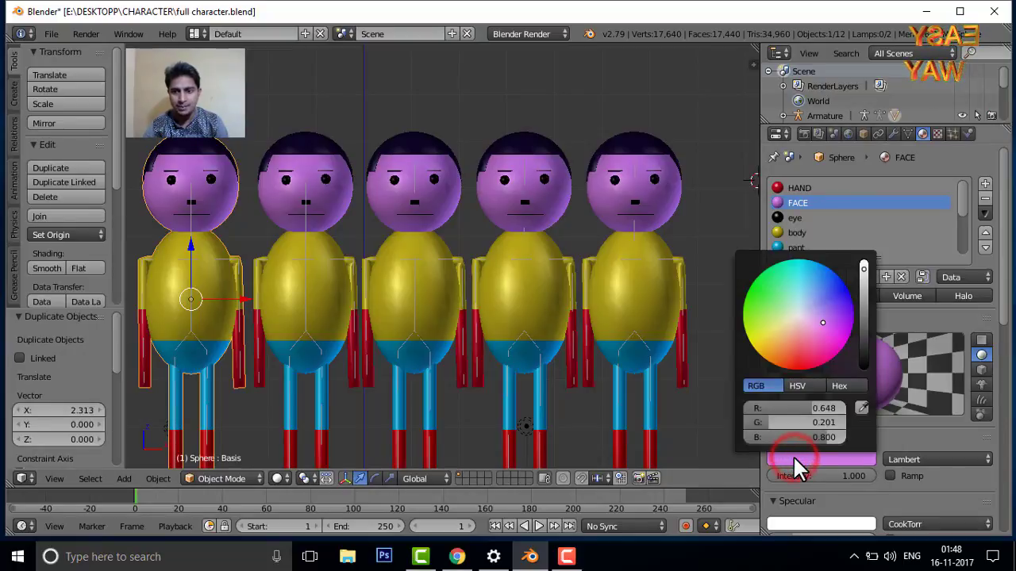
mouse_move(806, 327)
mouse_down()
mouse_move(799, 362)
mouse_move(745, 297)
mouse_move(848, 292)
mouse_move(848, 337)
mouse_move(799, 361)
mouse_move(767, 348)
mouse_move(763, 323)
mouse_move(808, 368)
mouse_up()
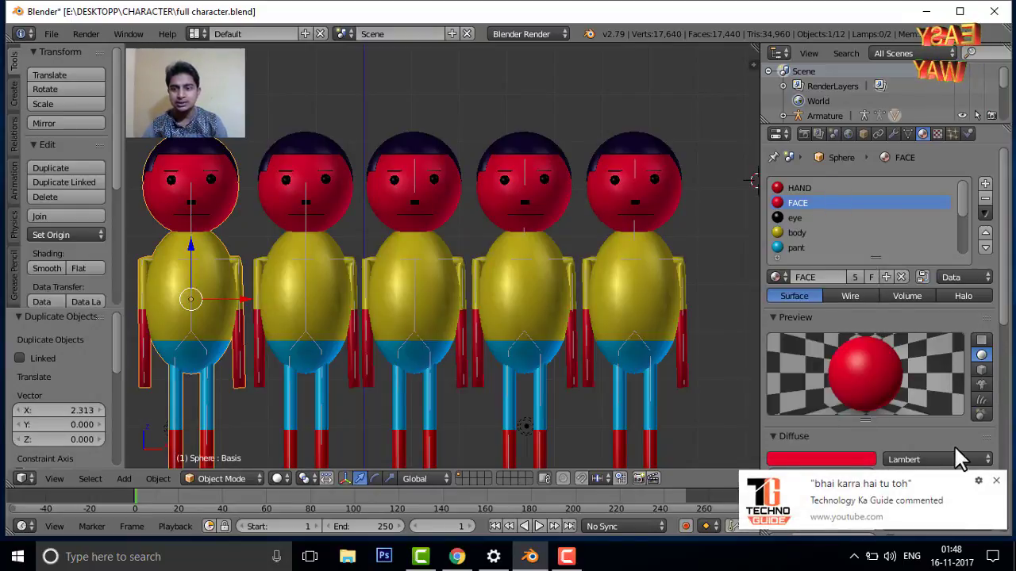
click(996, 481)
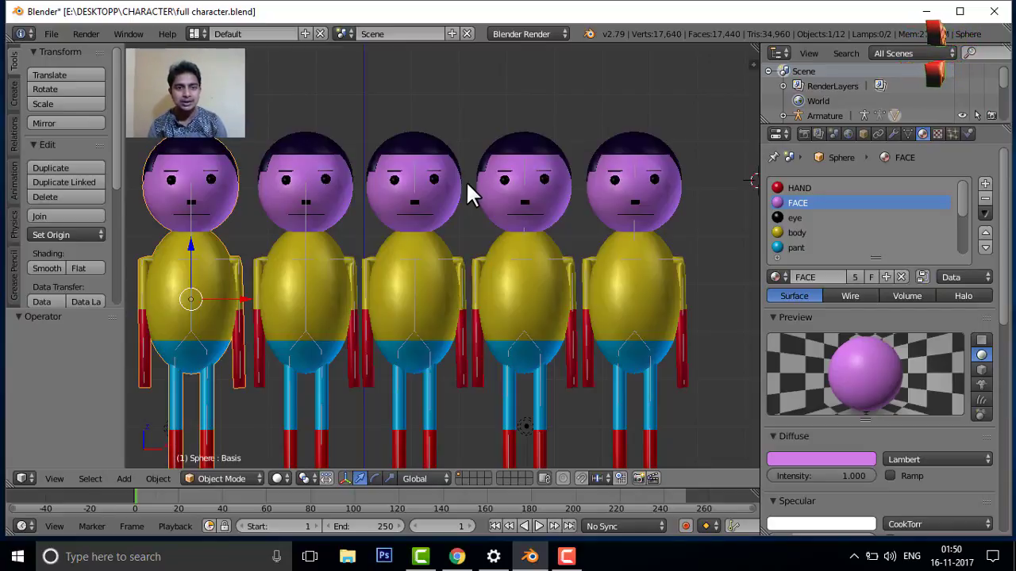
Step: Set the shared FACE material's diffuse colour to pale lavender on the colour wheel
click(812, 461)
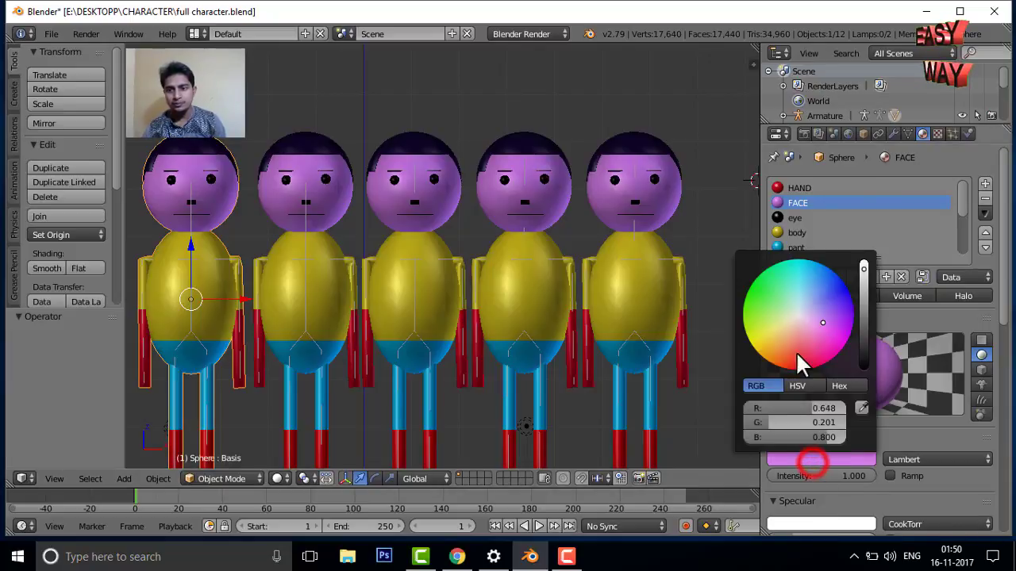
mouse_move(796, 351)
mouse_down()
mouse_move(775, 321)
mouse_move(809, 317)
mouse_up()
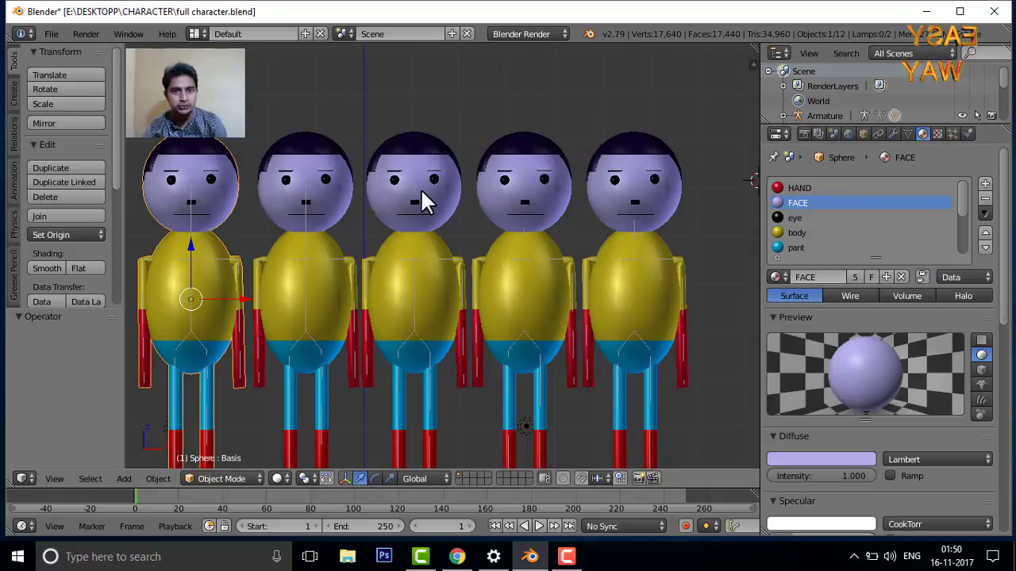
Step: Make the leftmost character's face material single-user as FACE.001 and colour it green
click(852, 275)
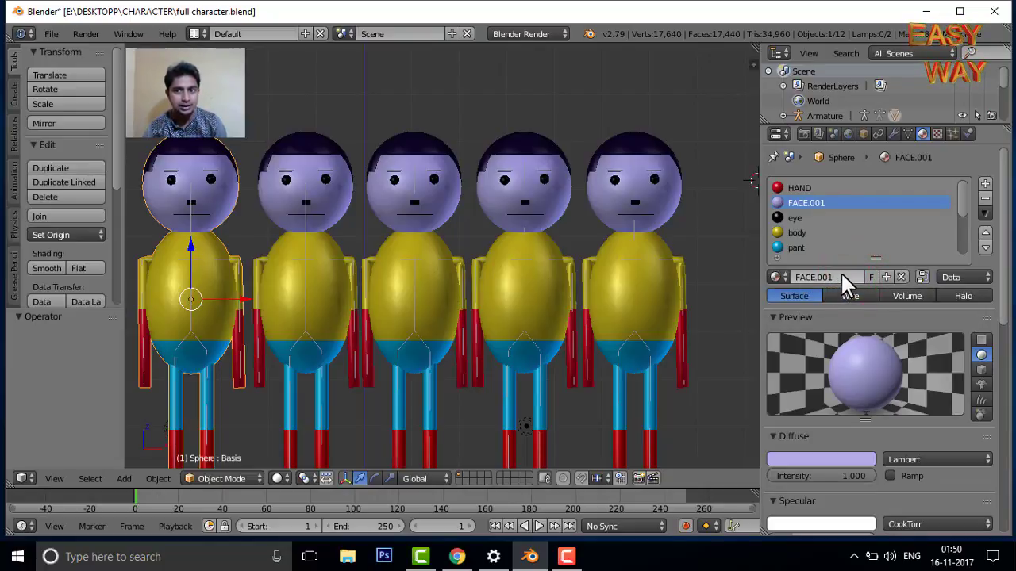
click(840, 271)
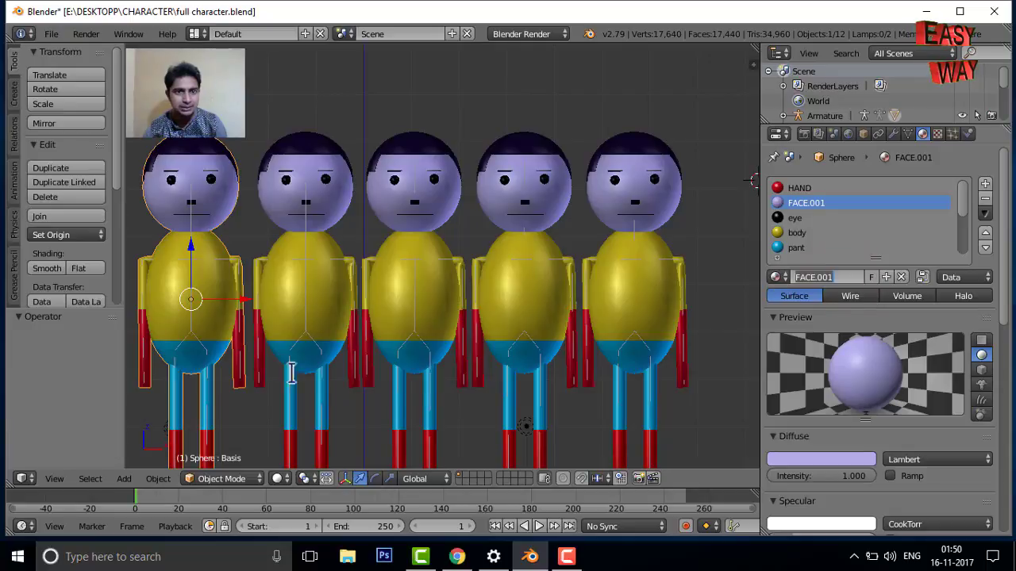
click(839, 461)
mouse_move(777, 330)
mouse_down()
mouse_move(792, 327)
mouse_move(769, 268)
mouse_move(776, 299)
mouse_move(754, 300)
mouse_up()
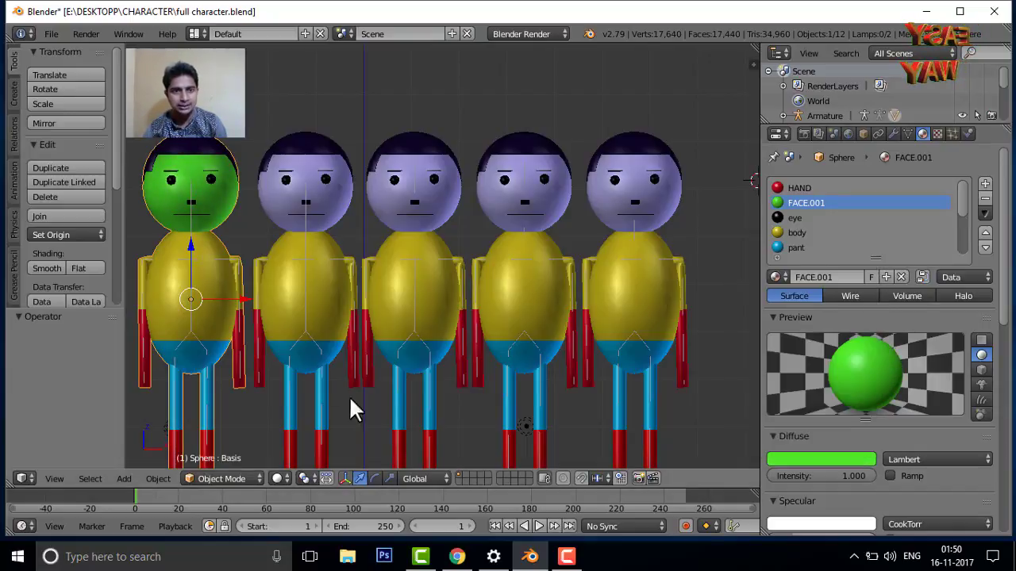
Step: Give the second character its own single-user face material coloured blue
right_click(332, 199)
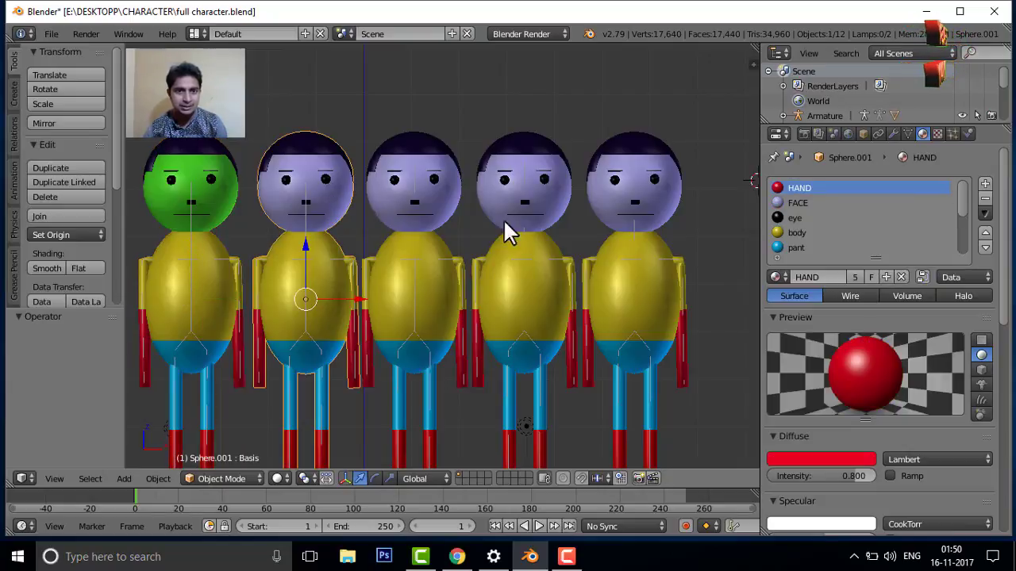
click(788, 201)
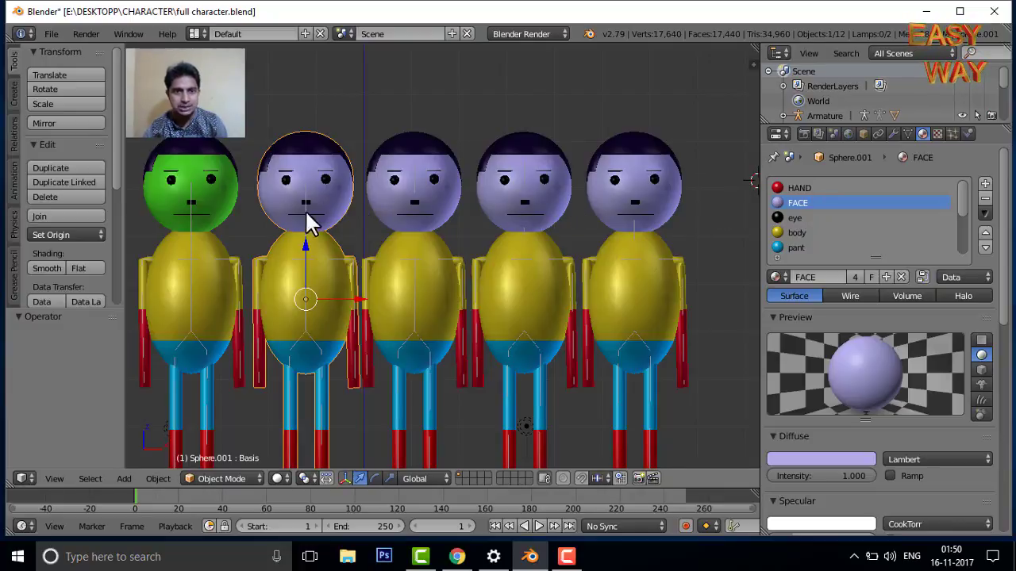
click(853, 277)
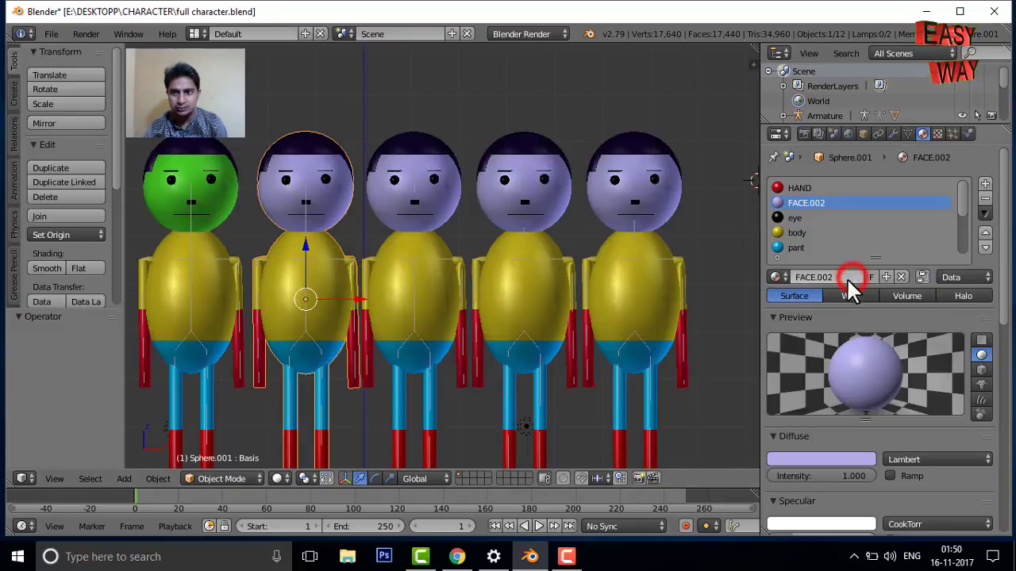
click(815, 457)
mouse_move(795, 340)
mouse_down()
mouse_move(778, 300)
mouse_move(801, 282)
mouse_up()
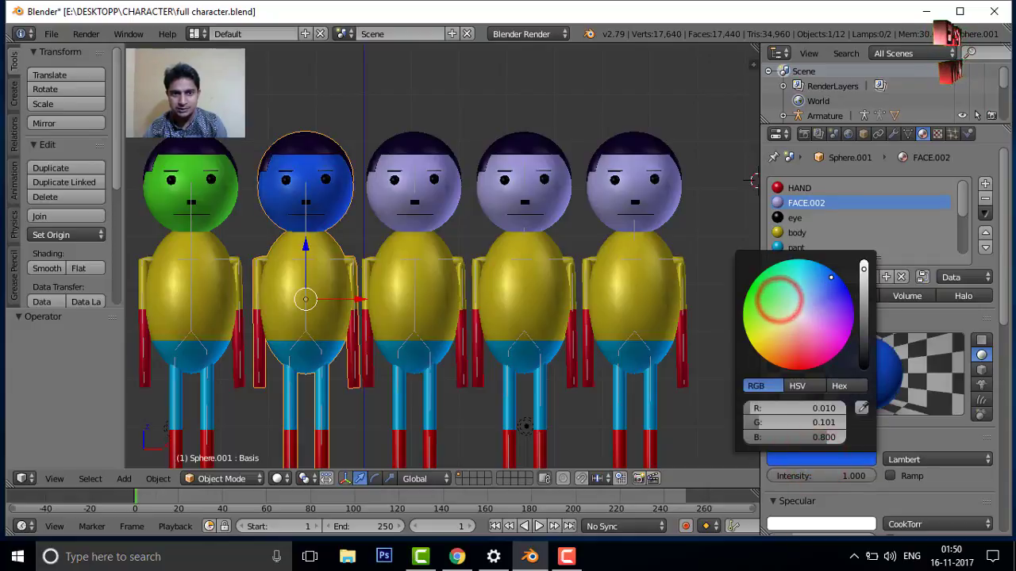
Step: Give the third character its own single-user face material coloured magenta
right_click(430, 201)
click(798, 201)
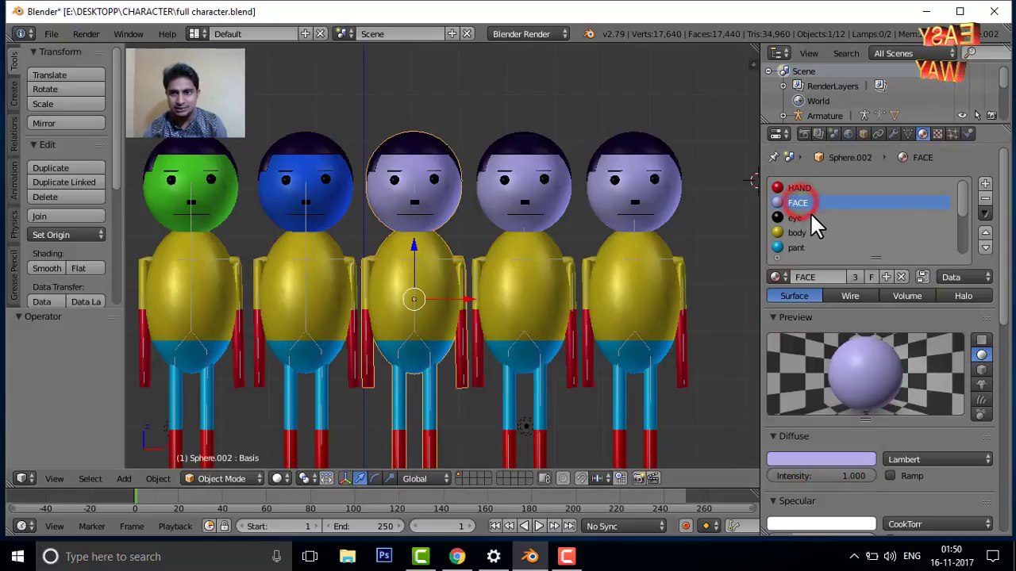
click(853, 273)
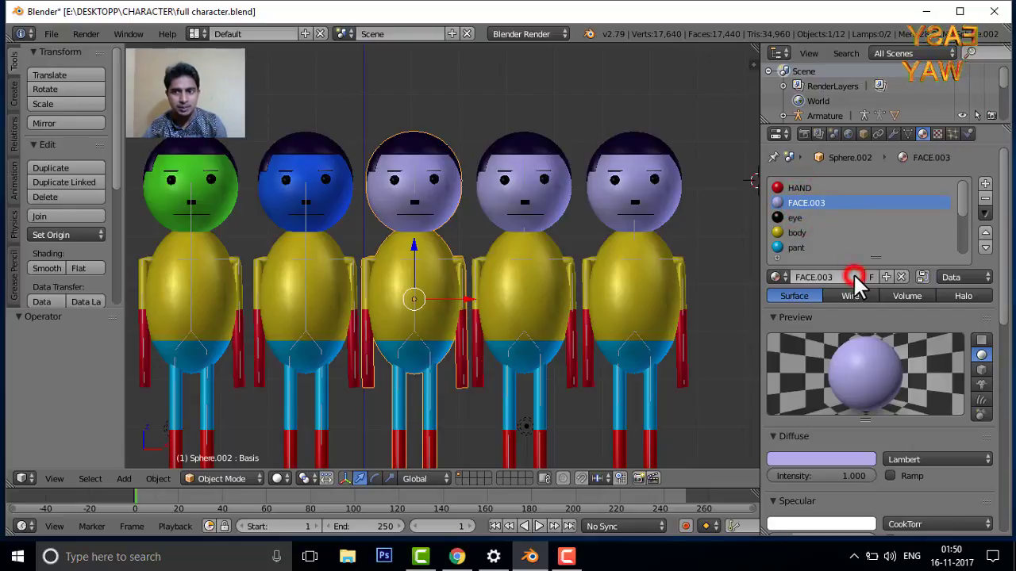
click(843, 459)
drag(840, 321, 830, 332)
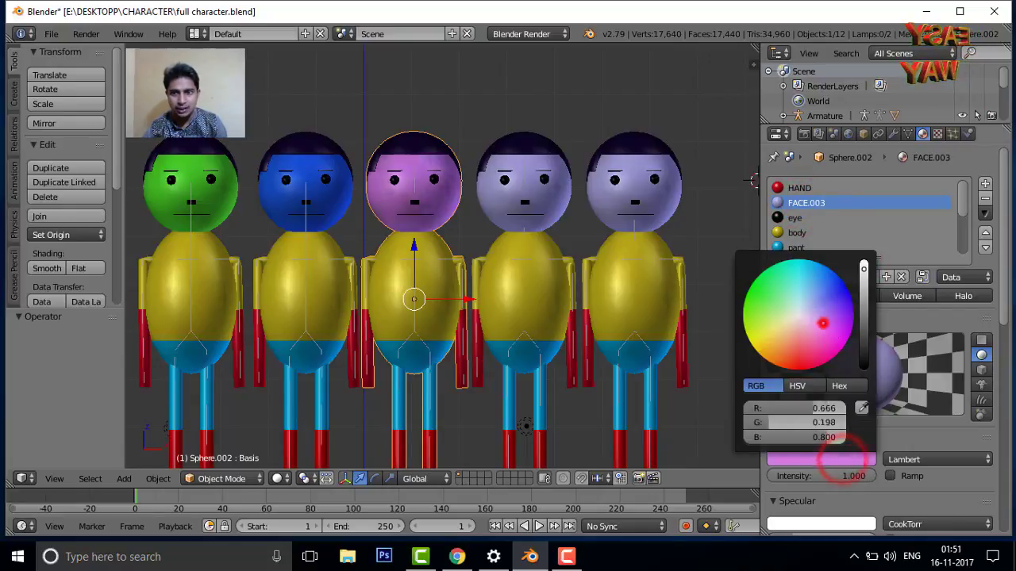
Step: Give the fourth character its own single-user face material coloured green
right_click(500, 197)
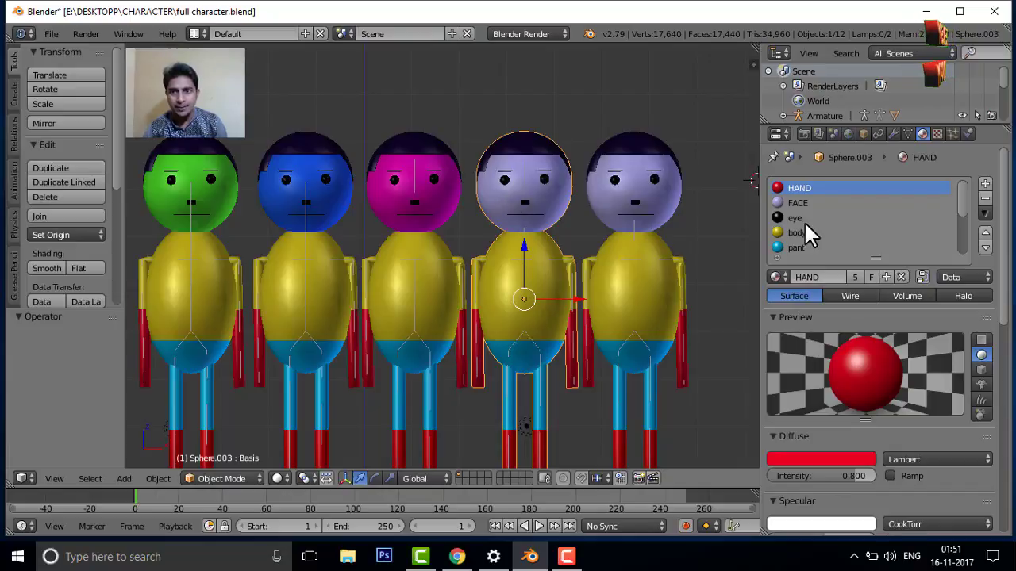
click(792, 202)
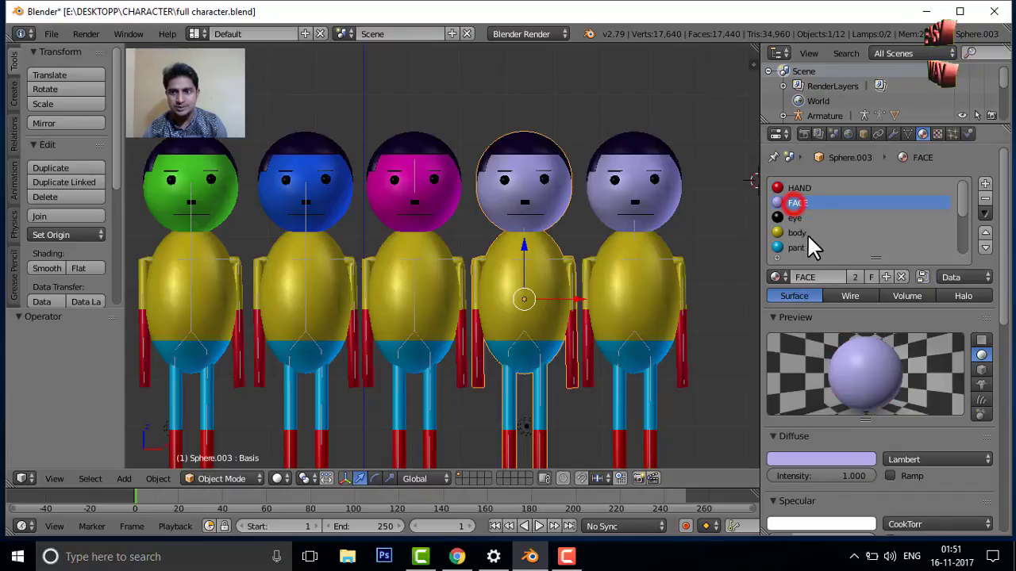
click(855, 274)
click(824, 459)
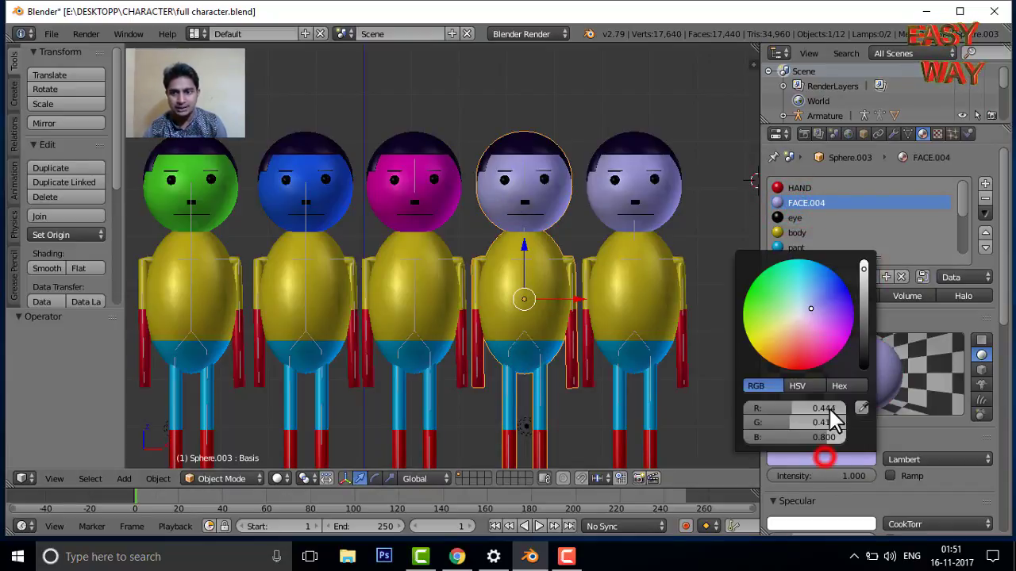
drag(821, 325, 767, 268)
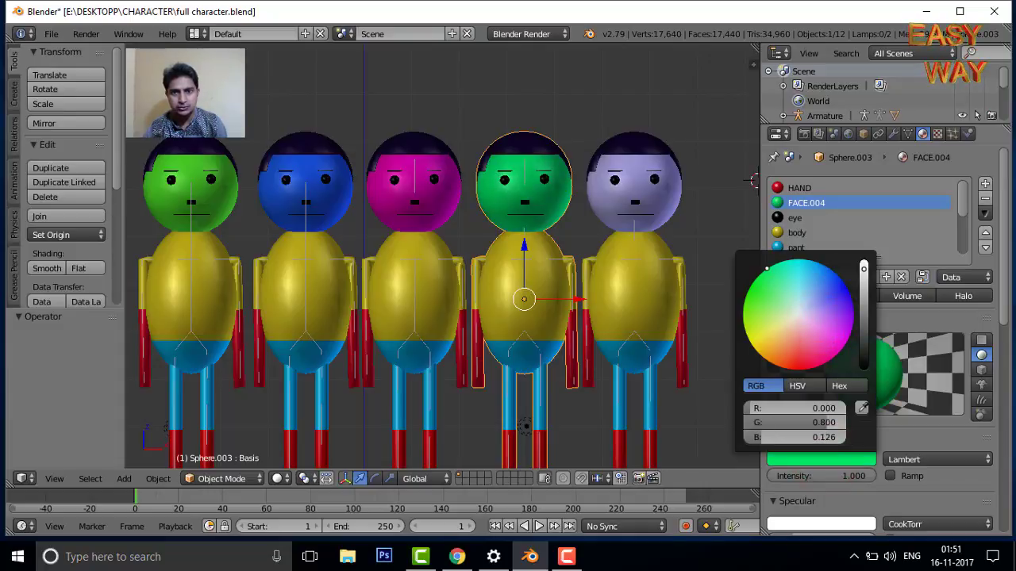
Step: Turn the fifth character's original FACE material yellow
right_click(656, 190)
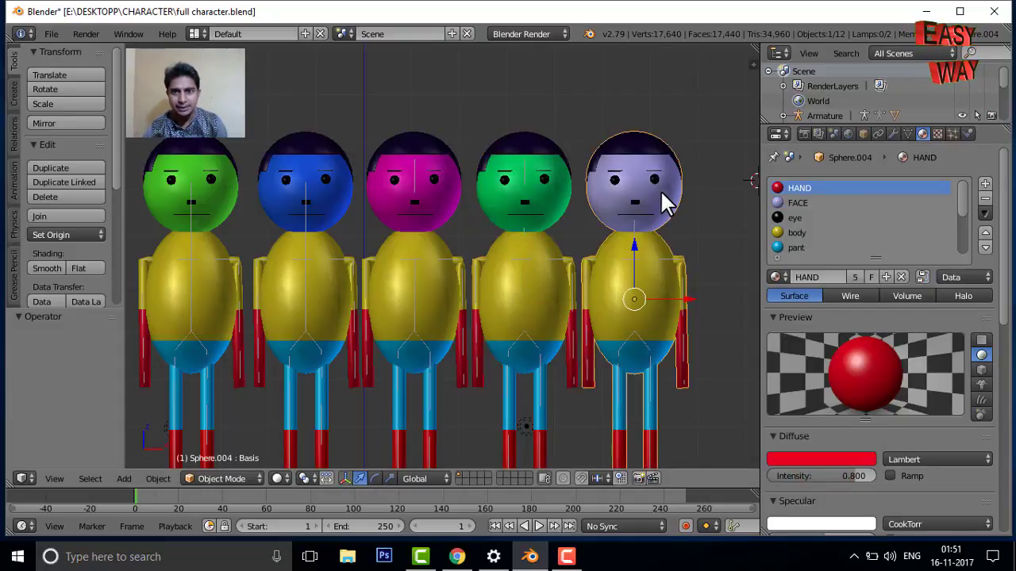
click(800, 202)
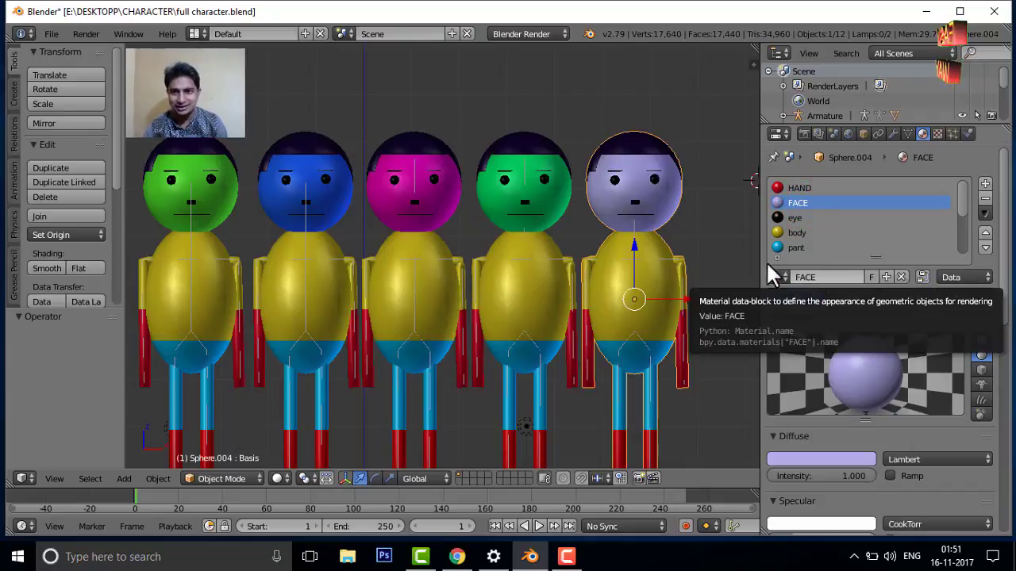
click(805, 455)
mouse_move(791, 342)
mouse_down()
mouse_move(758, 311)
mouse_move(766, 332)
mouse_up()
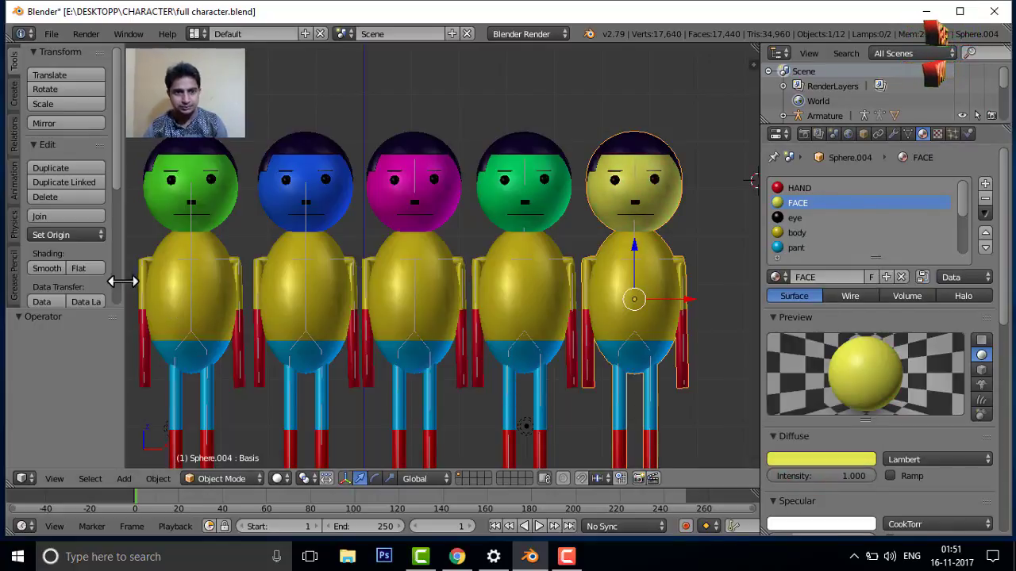
Step: Rename the first character's shared body material to SHIRT and make it pale grey
right_click(158, 293)
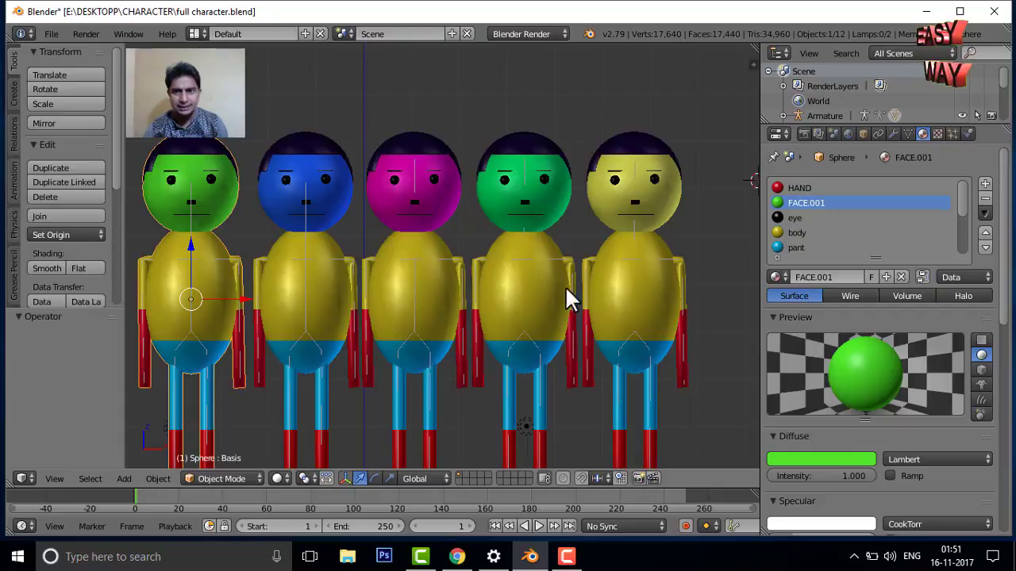
click(792, 232)
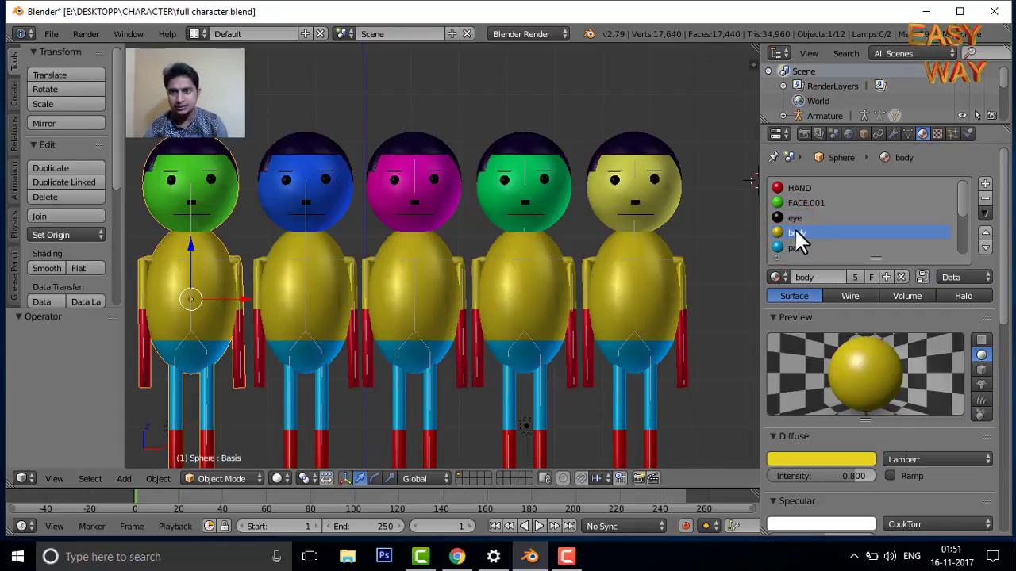
double_click(797, 232)
text(SHIRT)
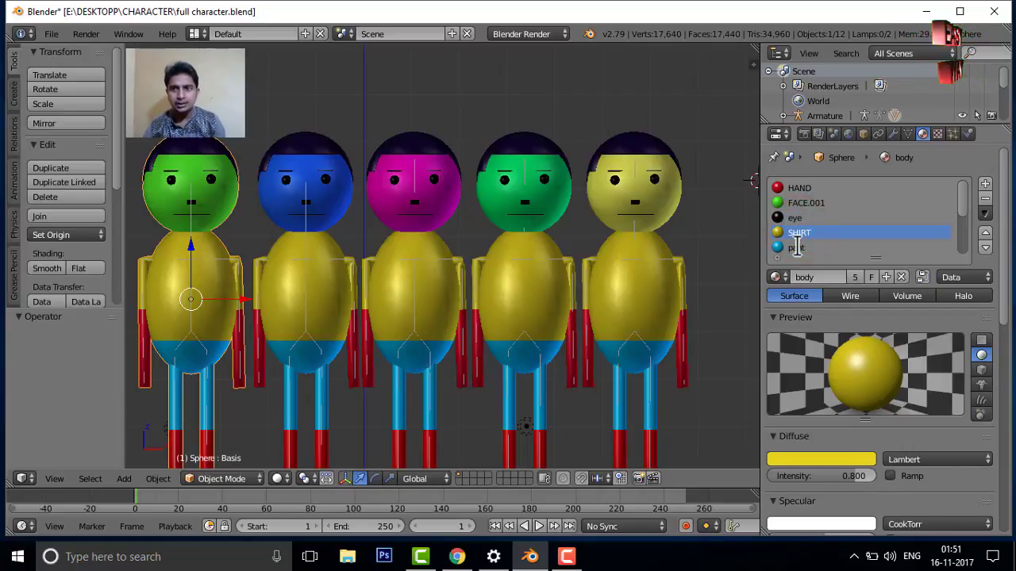
click(857, 240)
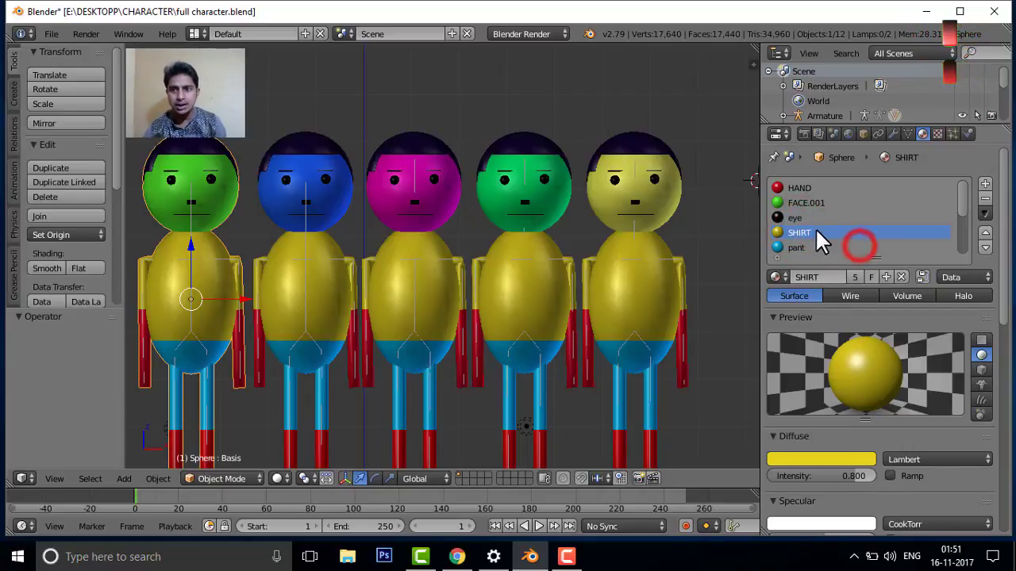
click(801, 457)
mouse_move(816, 356)
mouse_down()
mouse_move(813, 294)
mouse_move(794, 359)
mouse_move(794, 311)
mouse_up()
click(860, 238)
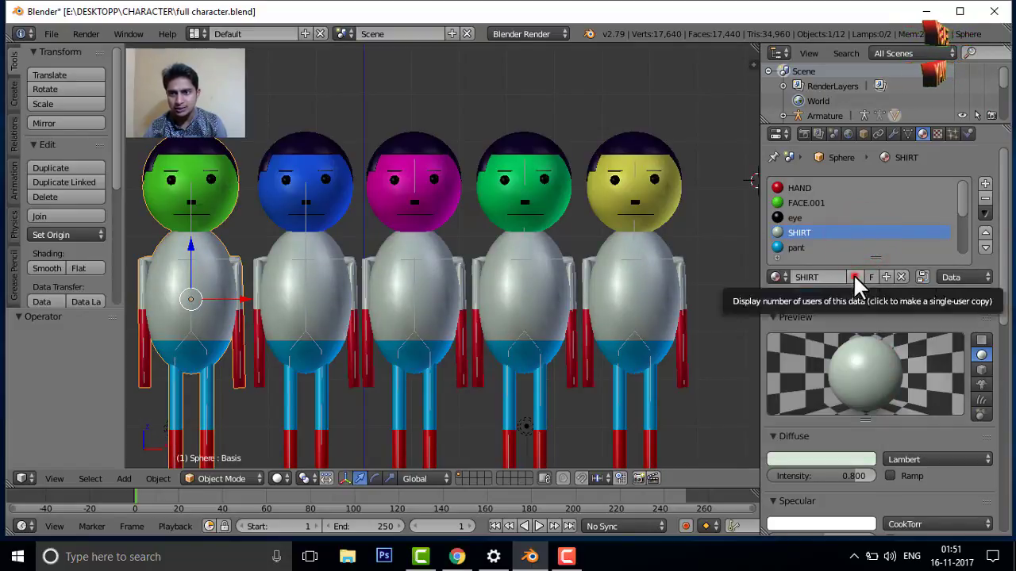
Step: Make the first character's shirt a single-user copy and colour it orange
click(855, 277)
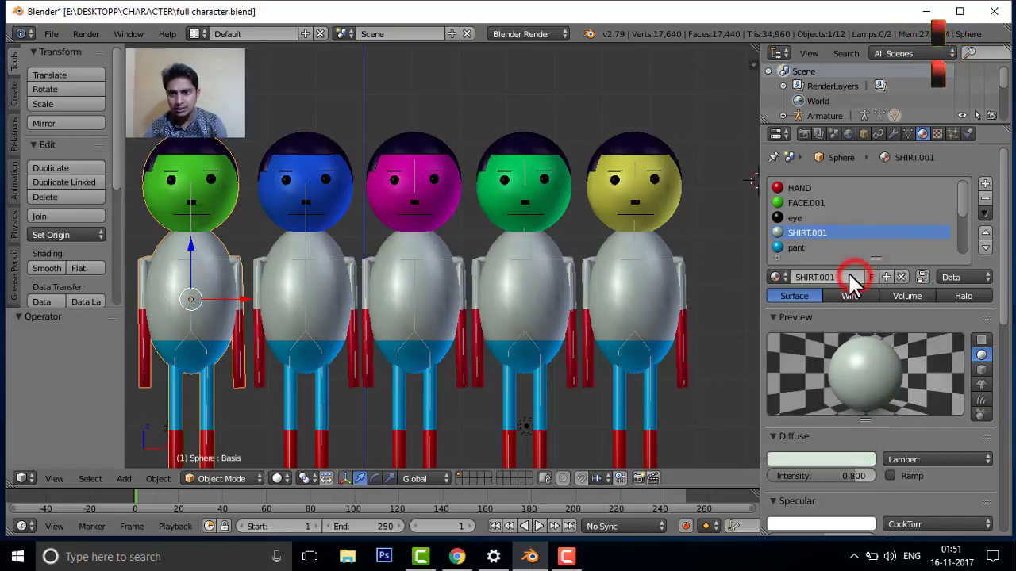
click(797, 458)
drag(794, 327, 782, 357)
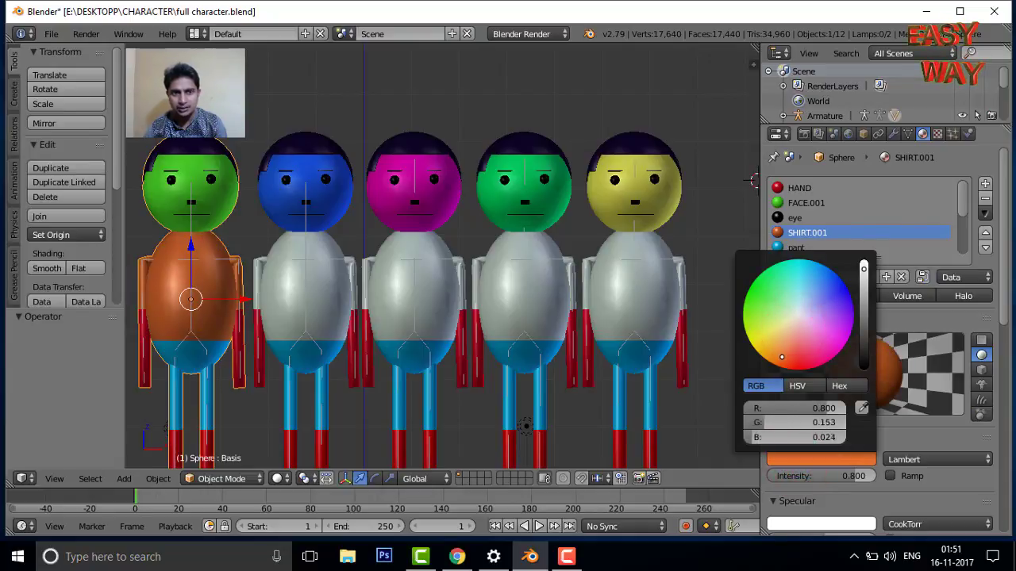
Step: Give the second character its own SHIRT material copy coloured blue
right_click(318, 304)
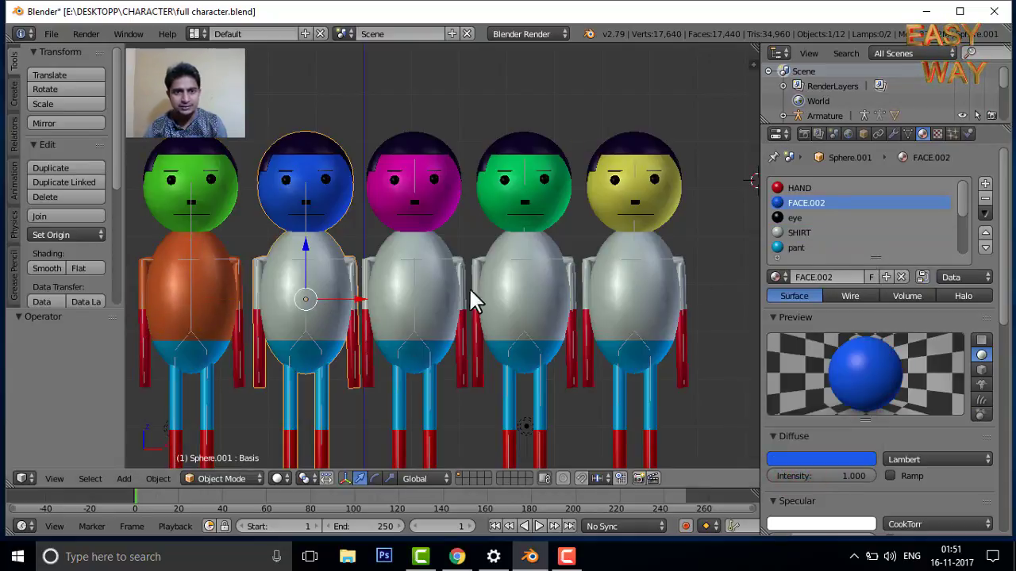
click(801, 230)
click(855, 277)
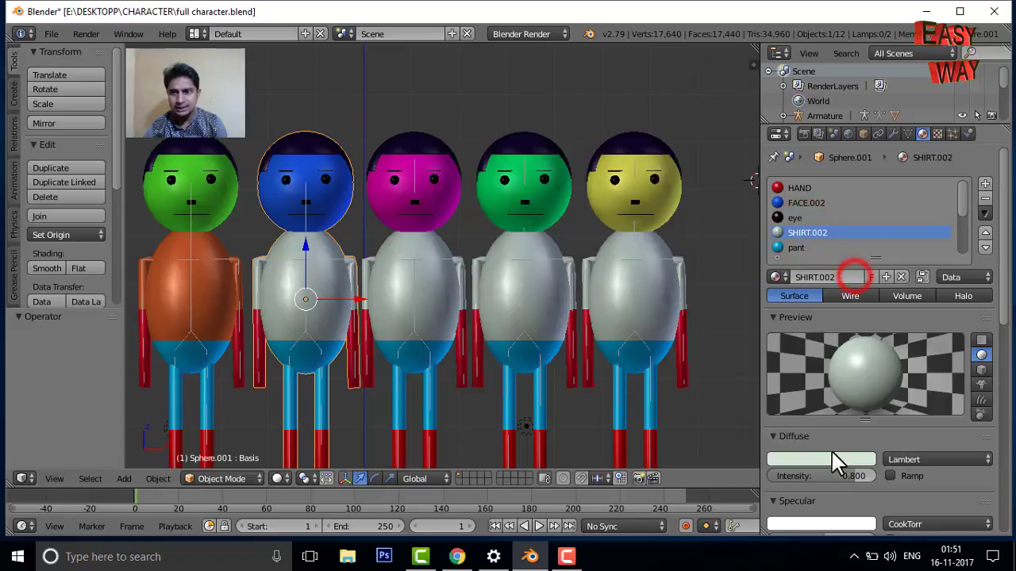
click(830, 456)
drag(798, 317, 781, 261)
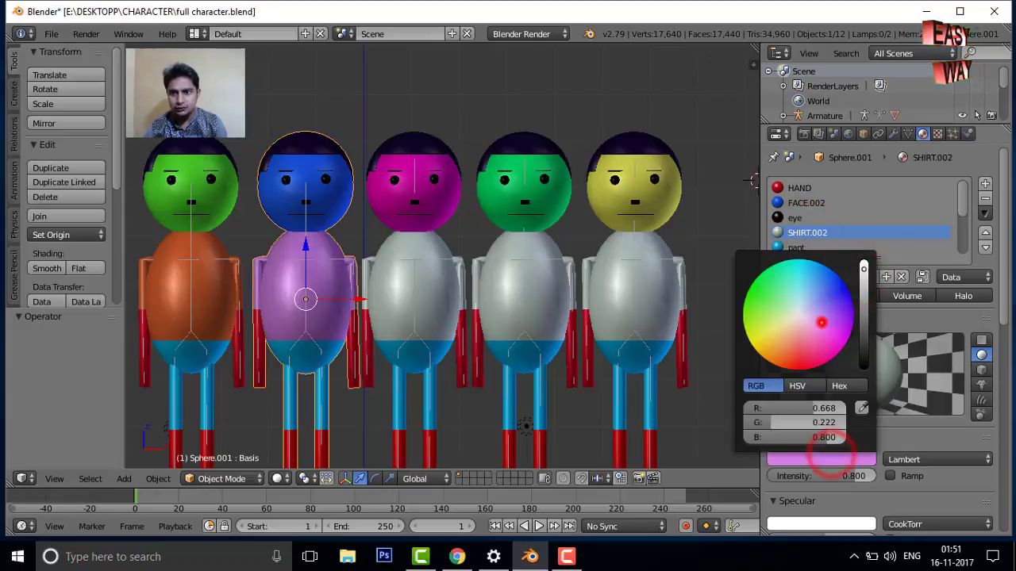
Step: Tint the shared SHIRT light cyan, then give the third character its own green shirt
right_click(414, 308)
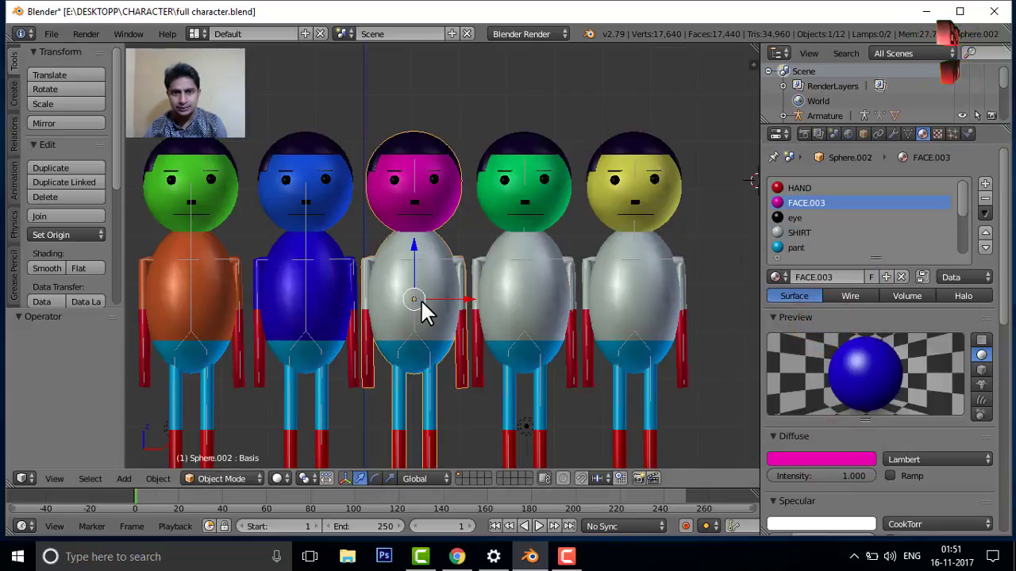
click(805, 230)
click(820, 452)
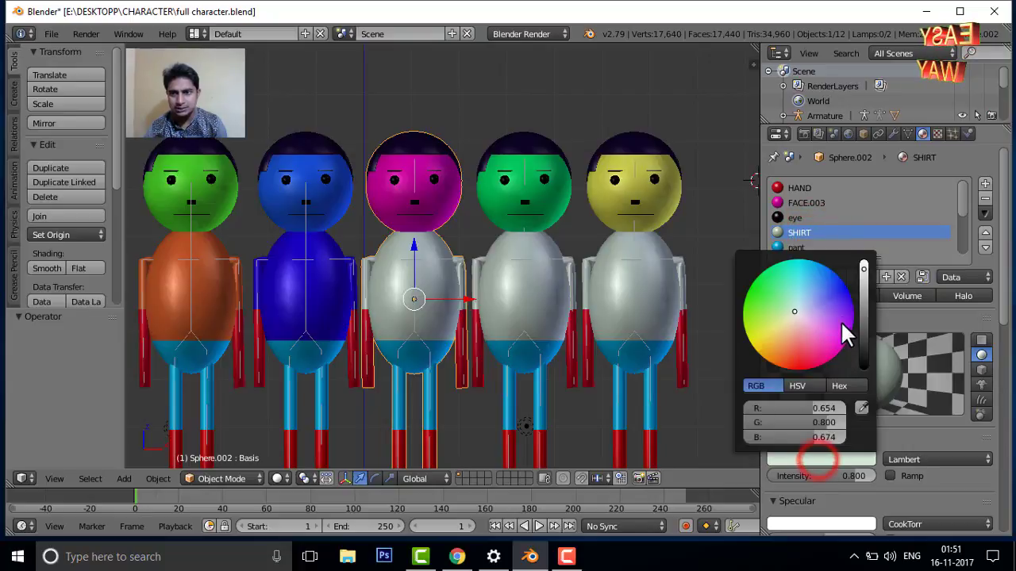
drag(841, 320, 793, 301)
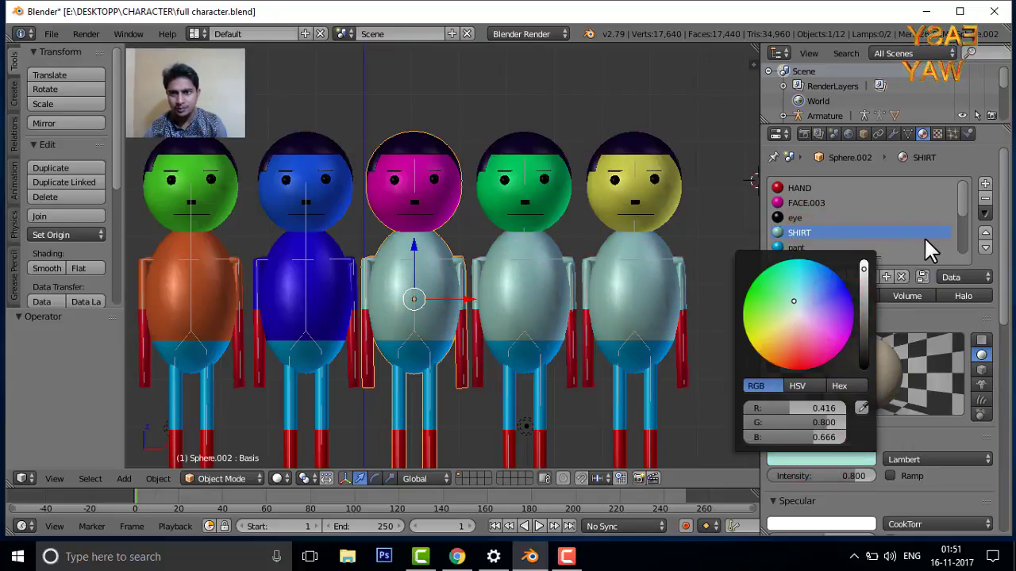
click(854, 274)
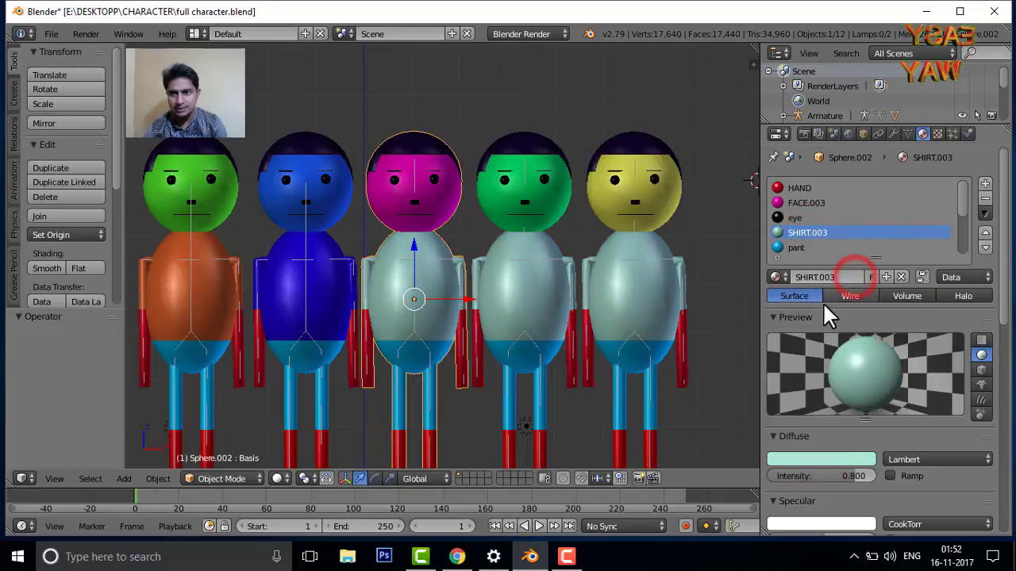
click(840, 458)
drag(807, 416, 826, 416)
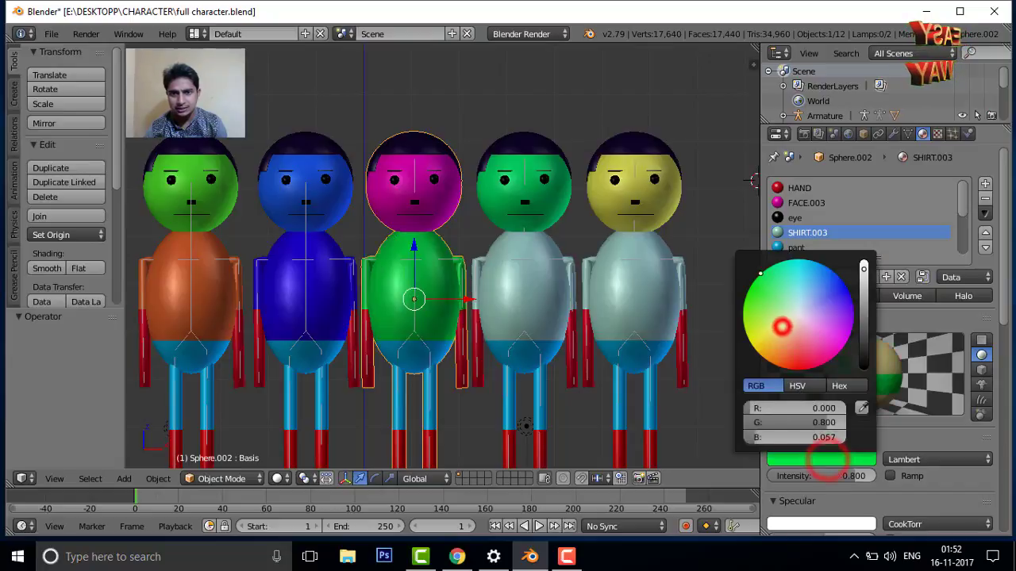
Step: Give the fourth character its own SHIRT material copy coloured pink
right_click(537, 300)
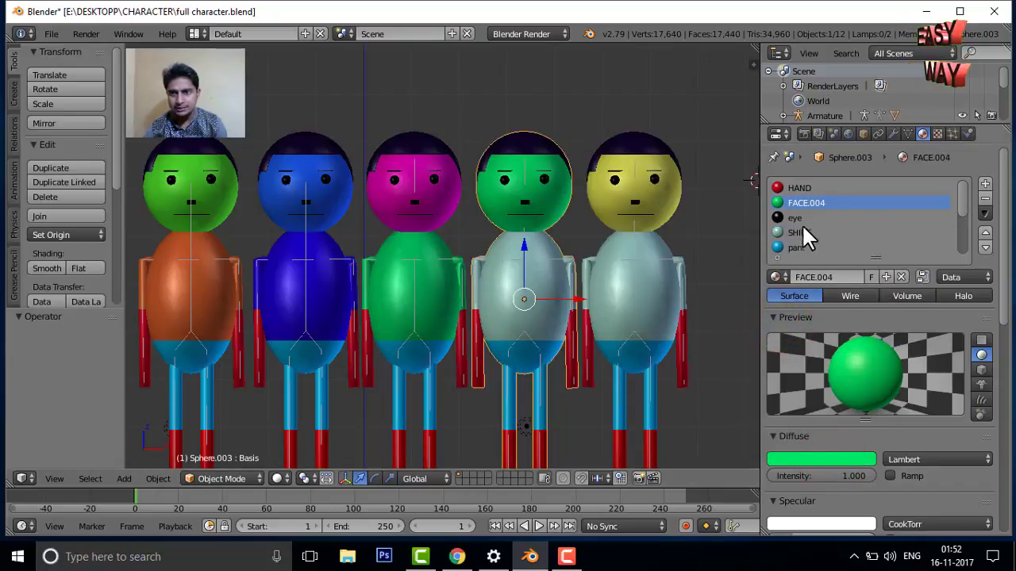
click(802, 233)
click(855, 275)
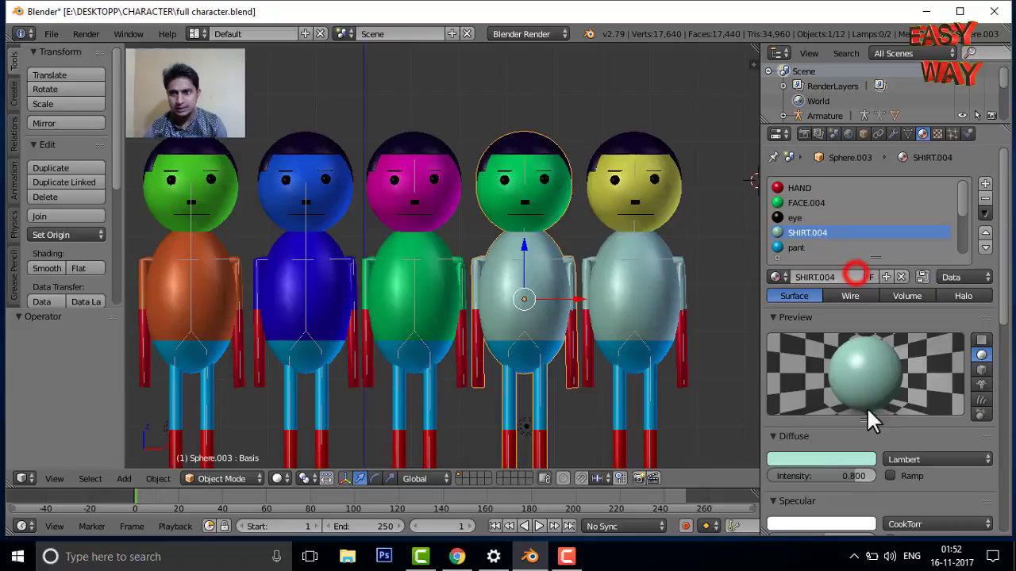
click(853, 461)
drag(755, 311, 810, 347)
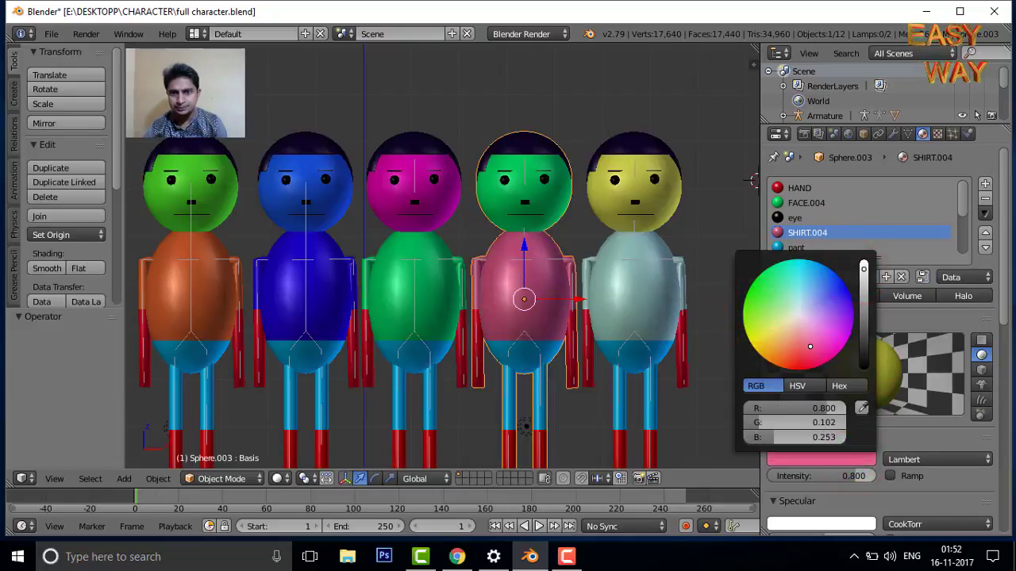
Step: Turn the fifth character's face from yellow to pink and its shirt from pale teal to red
right_click(640, 297)
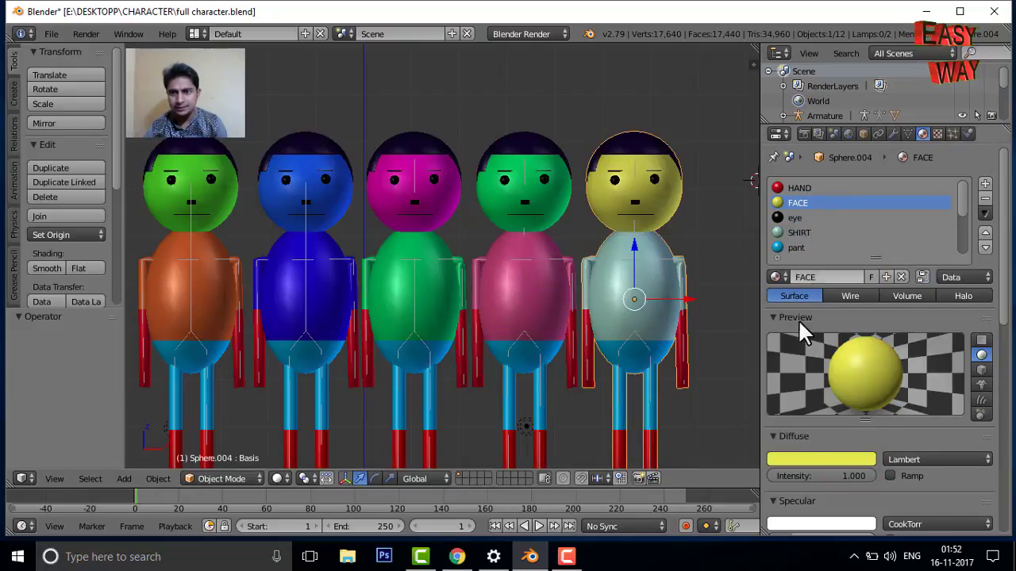
click(808, 270)
click(812, 461)
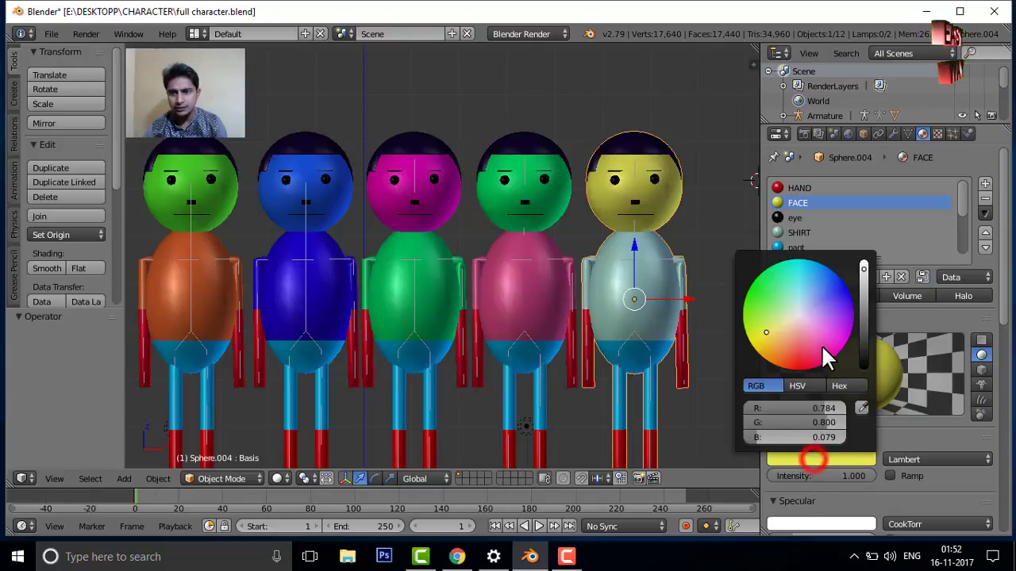
drag(822, 349, 805, 333)
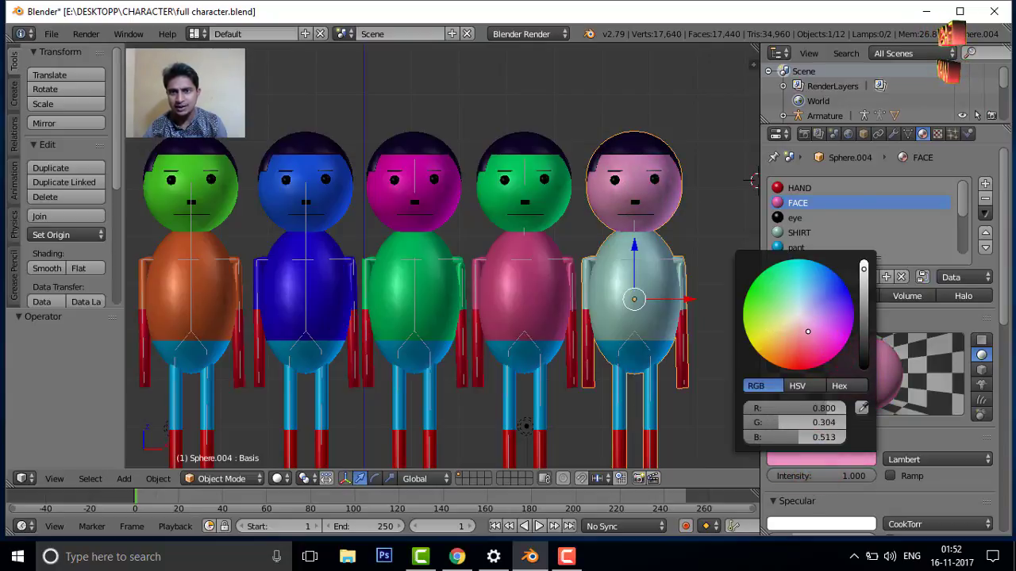
click(801, 231)
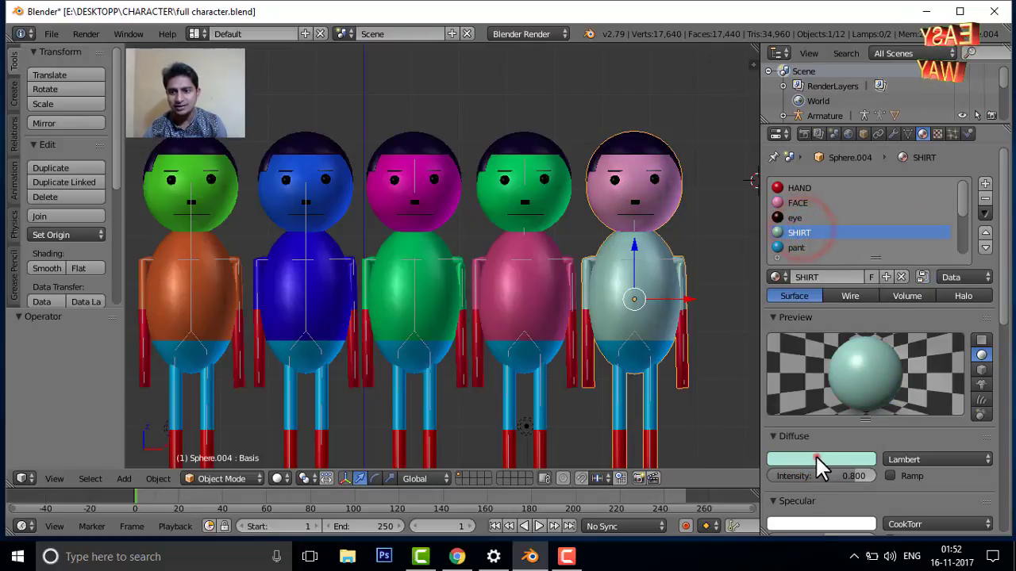
click(816, 459)
mouse_move(782, 328)
mouse_down()
mouse_move(802, 346)
mouse_move(799, 363)
mouse_up()
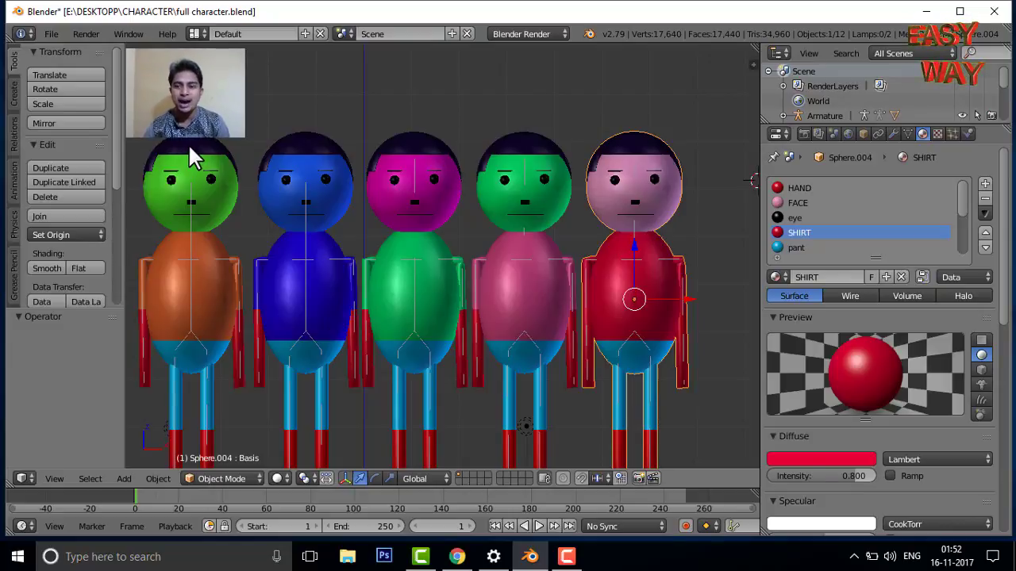
Step: Adjust the diffuse colour of the slot named Material toward grey
scroll(806, 236, down, 2)
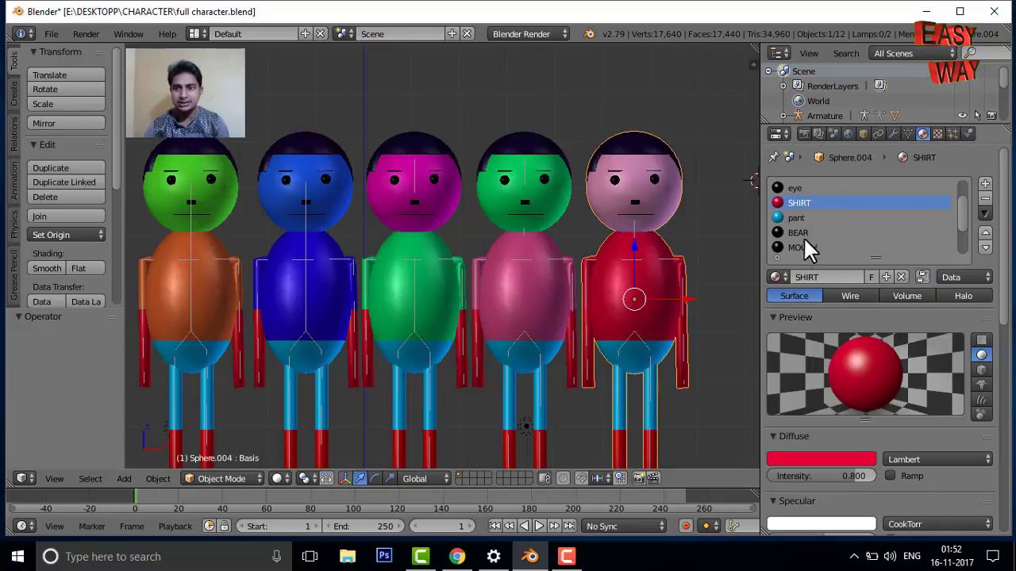
scroll(803, 236, down, 1)
scroll(804, 246, down, 2)
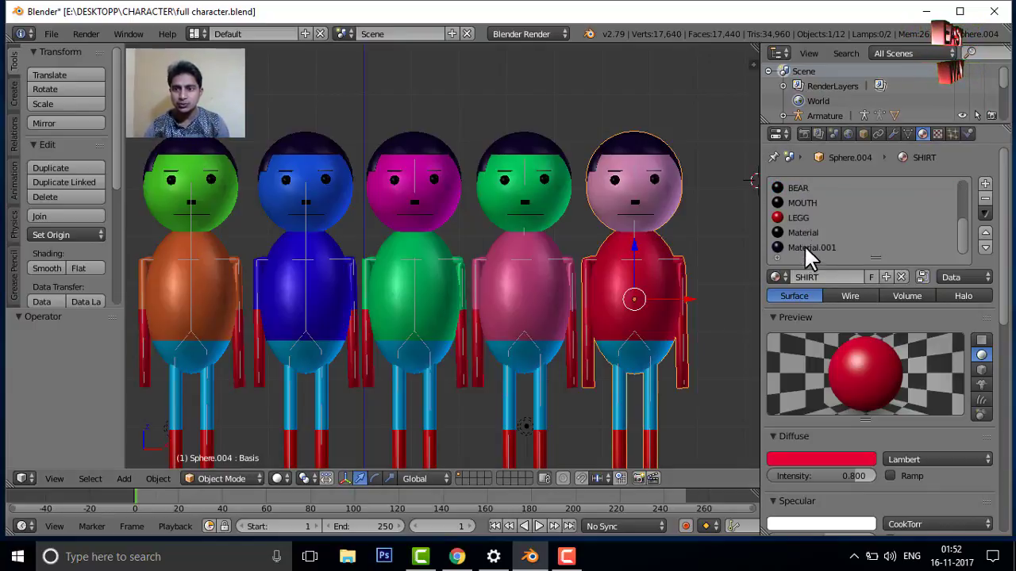
scroll(804, 242, up, 4)
scroll(804, 241, down, 1)
scroll(804, 240, down, 1)
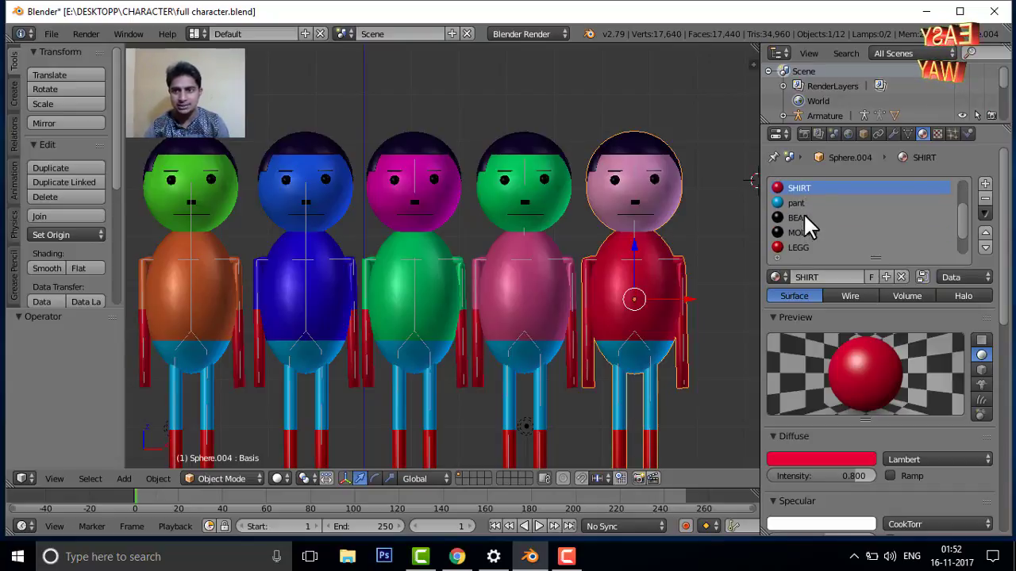
scroll(803, 213, down, 1)
click(804, 214)
scroll(808, 232, down, 1)
click(808, 231)
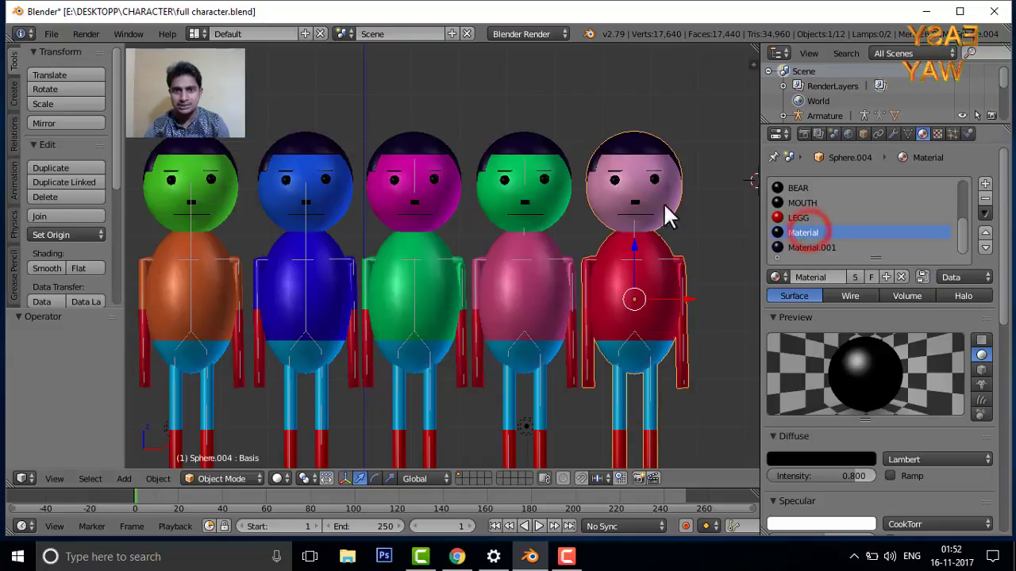
click(804, 460)
click(798, 363)
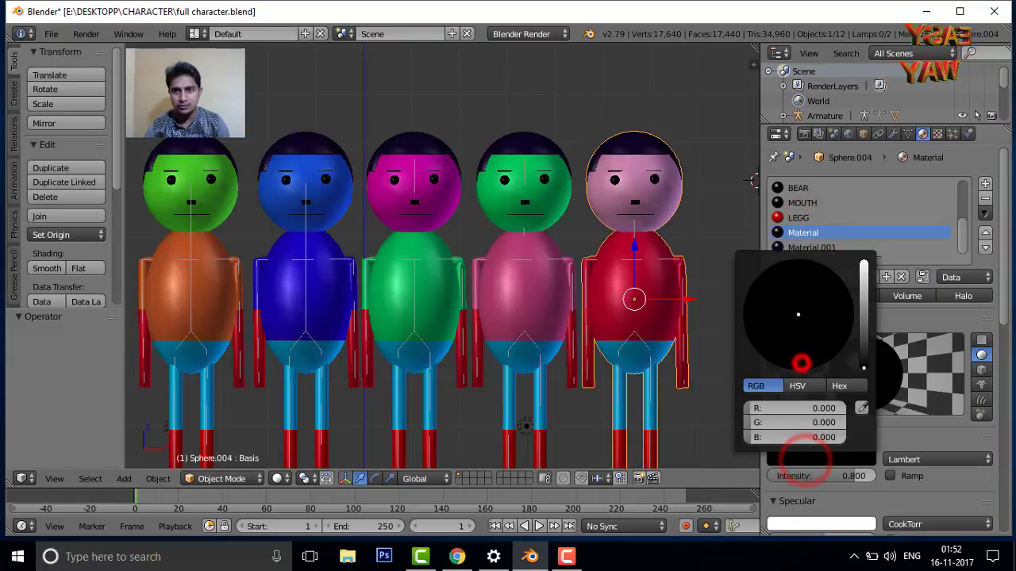
mouse_move(865, 336)
mouse_down()
mouse_move(863, 323)
mouse_move(863, 370)
mouse_up()
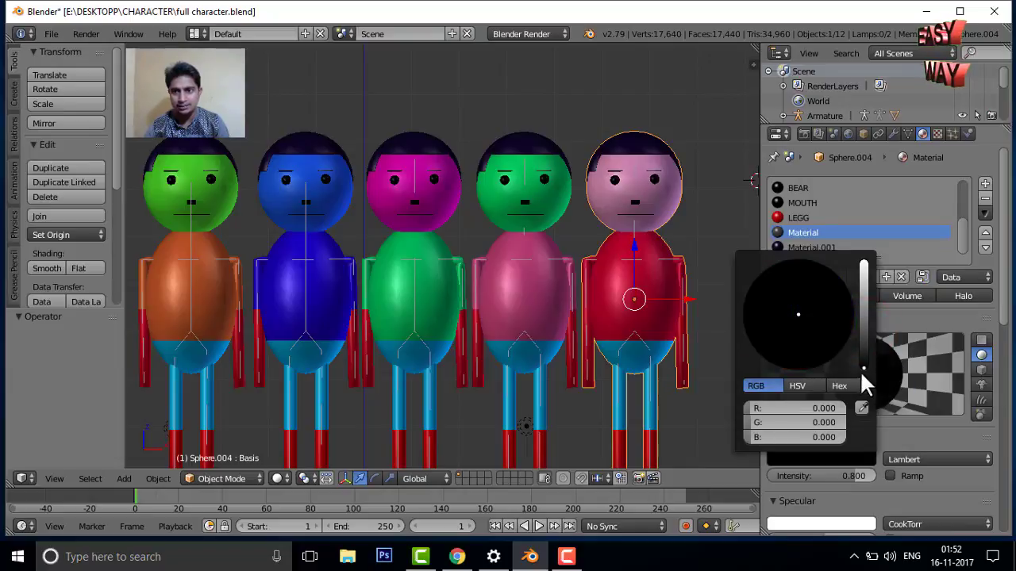
Step: Tweak Material.001's diffuse colour and begin renaming it HAIR
click(818, 246)
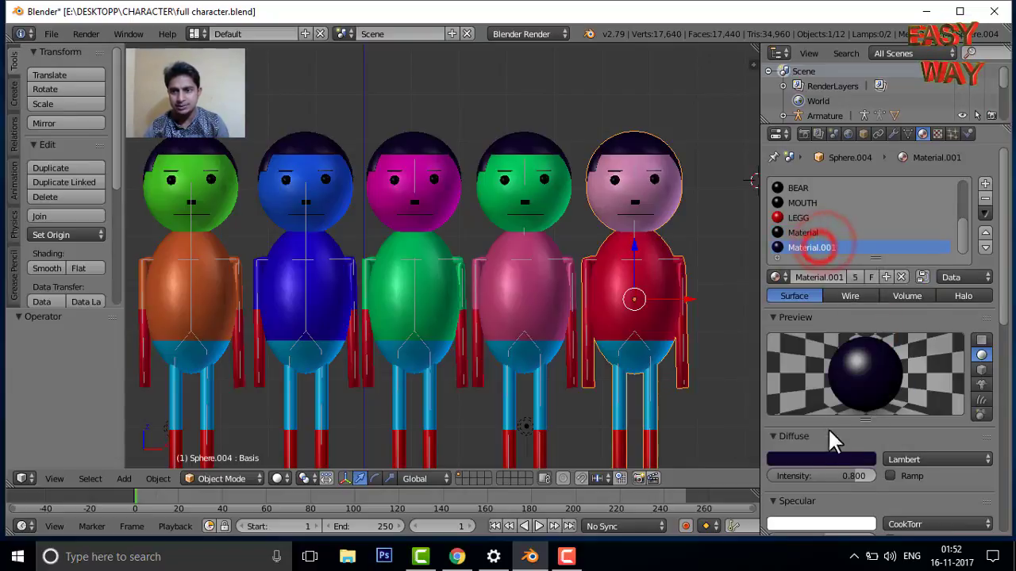
click(826, 459)
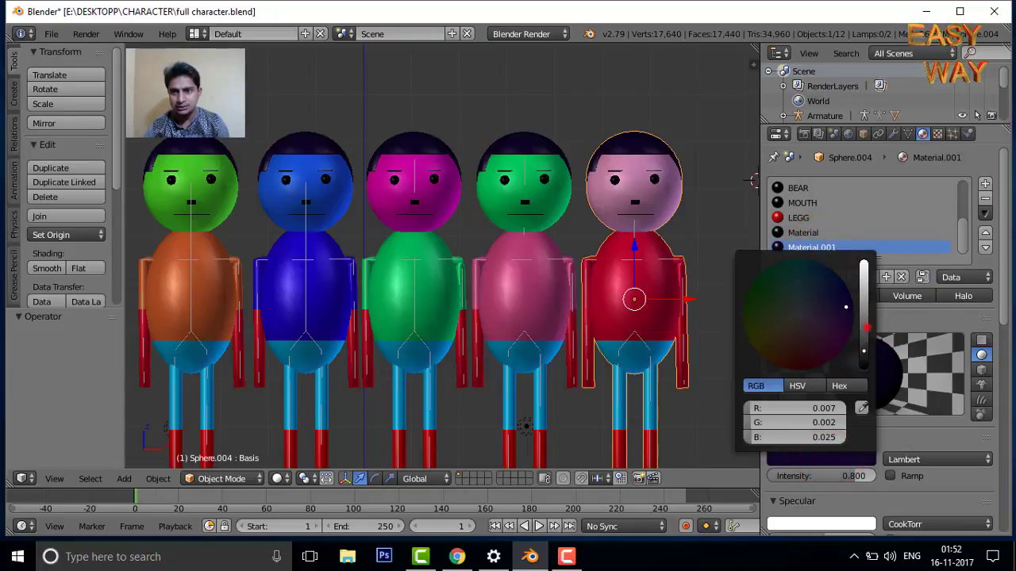
mouse_move(865, 321)
mouse_down()
mouse_move(863, 330)
mouse_move(864, 307)
mouse_move(864, 370)
mouse_up()
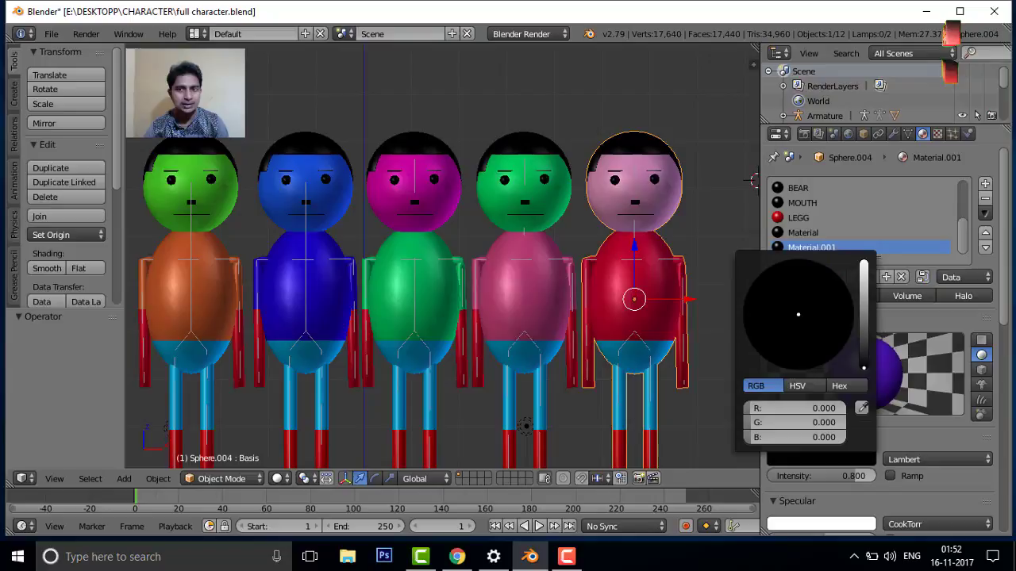
double_click(805, 247)
text(HAIR)
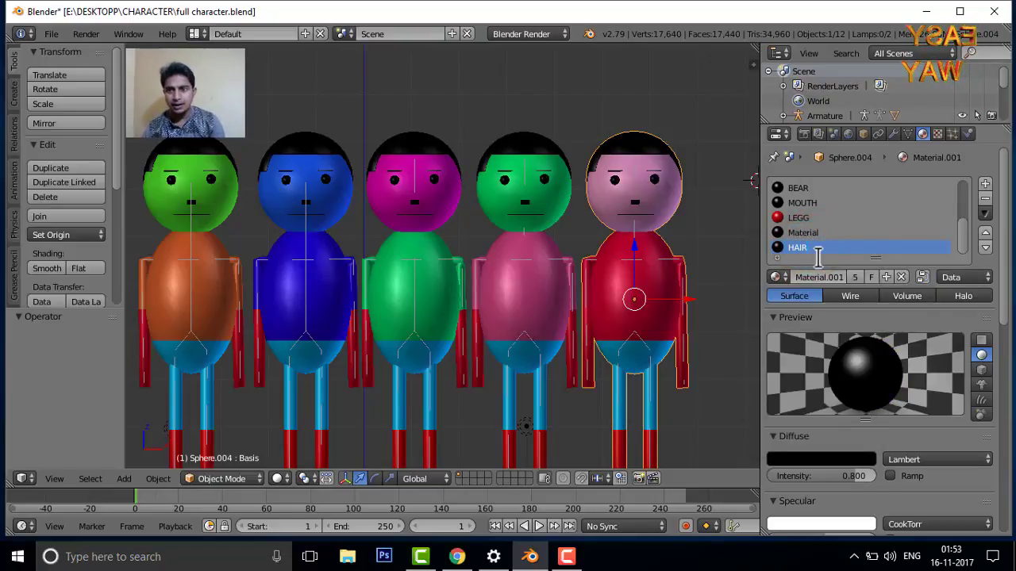
Step: Confirm the HAIR name and give the fifth character its own white HAIR.001 material
click(822, 266)
right_click(652, 180)
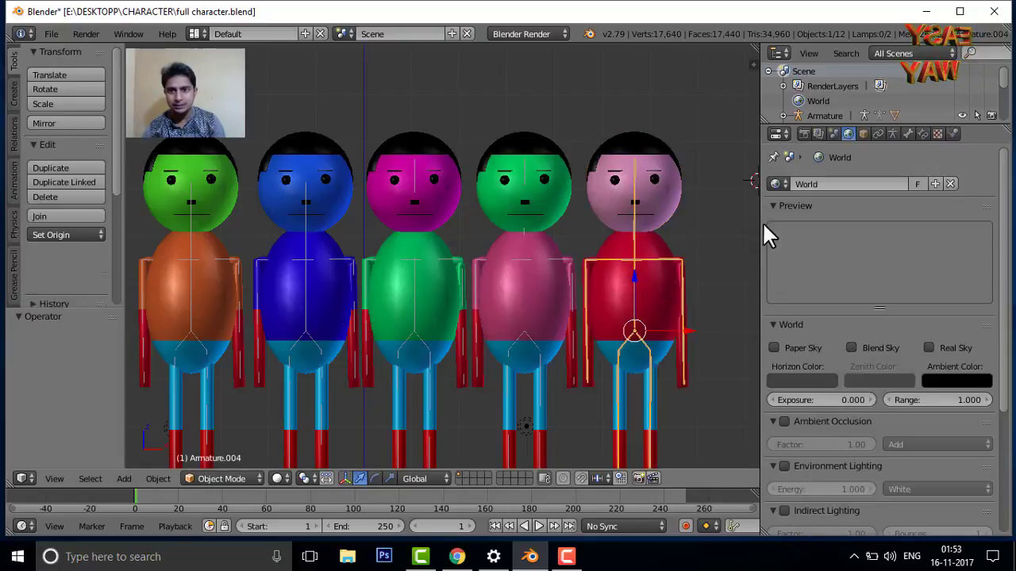
right_click(660, 183)
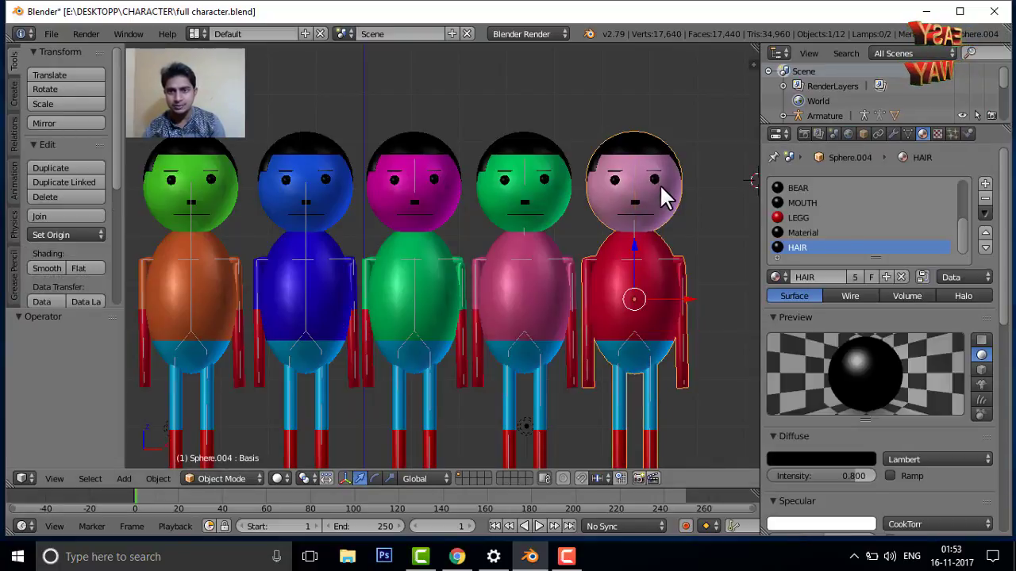
click(852, 277)
click(832, 457)
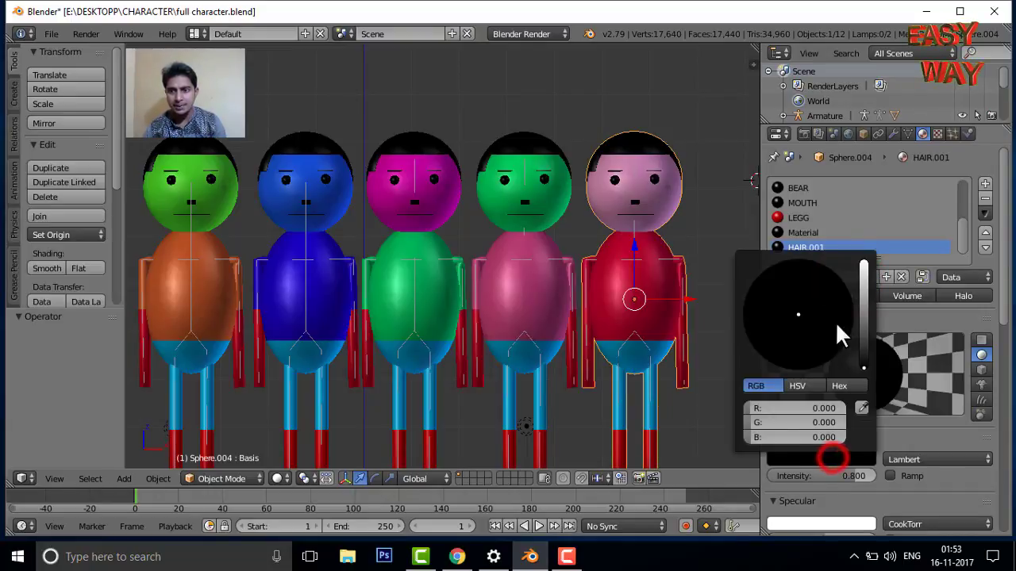
drag(867, 282, 865, 261)
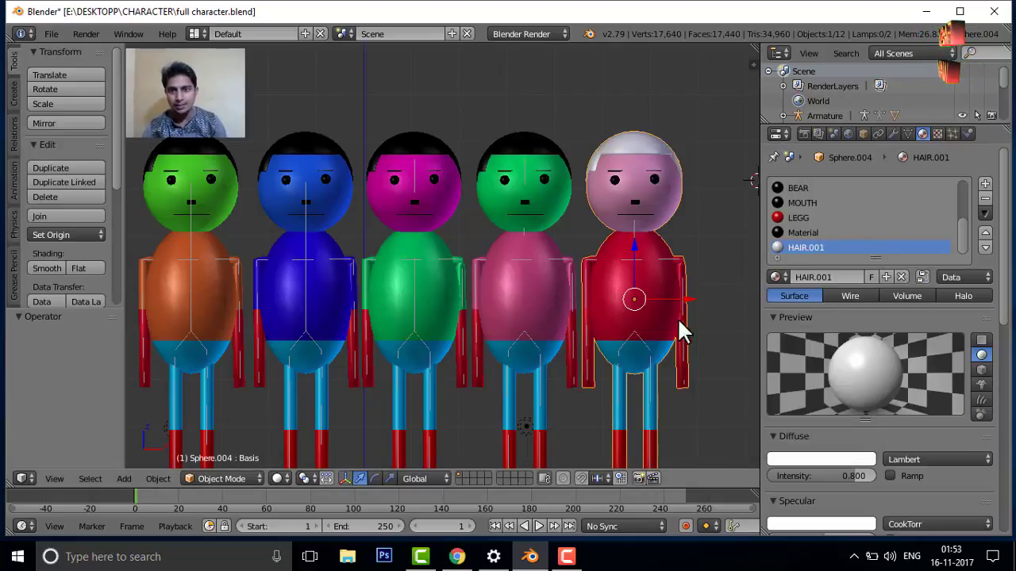
Step: Select the fifth character's SHIRT material slot
scroll(869, 227, up, 1)
scroll(798, 230, up, 2)
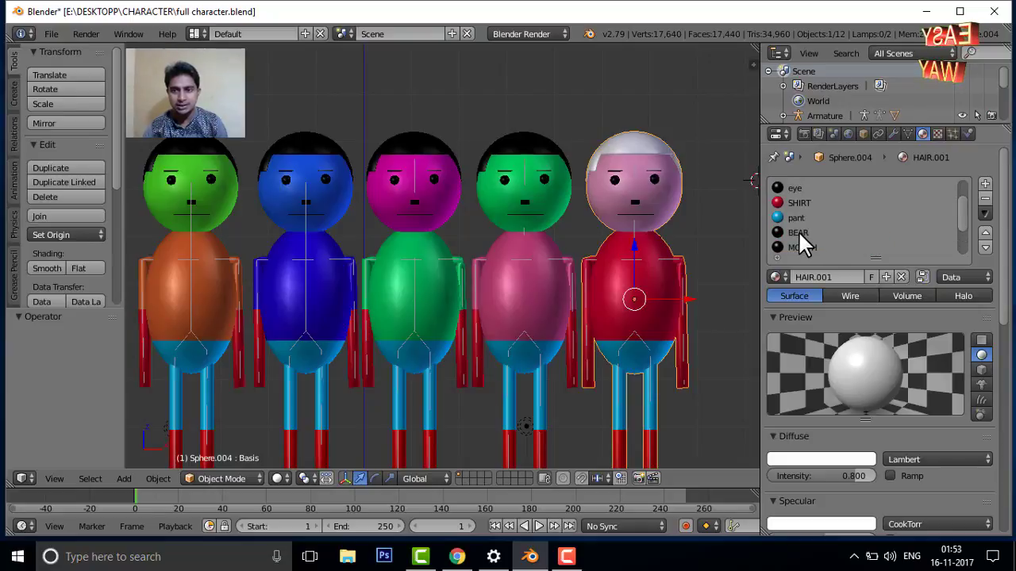
click(798, 203)
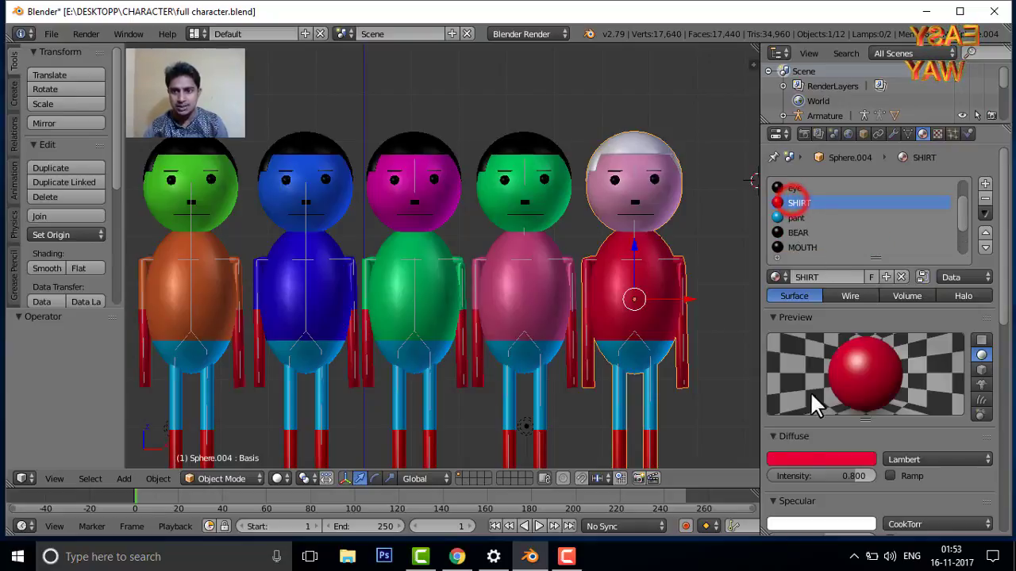
Step: Set the fifth character's shirt diffuse colour to a near-white pale grey
click(801, 457)
click(797, 312)
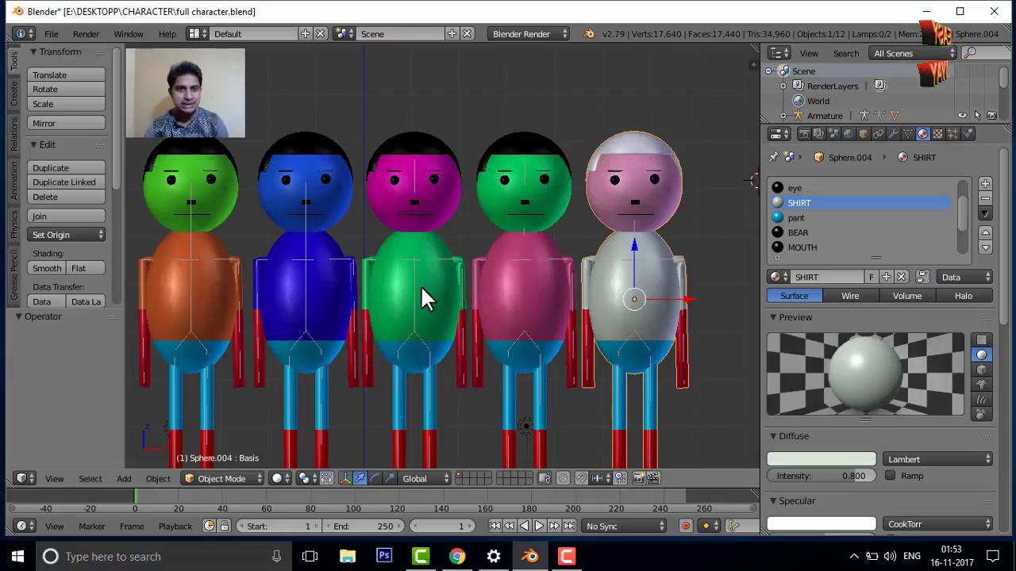
scroll(422, 288, down, 2)
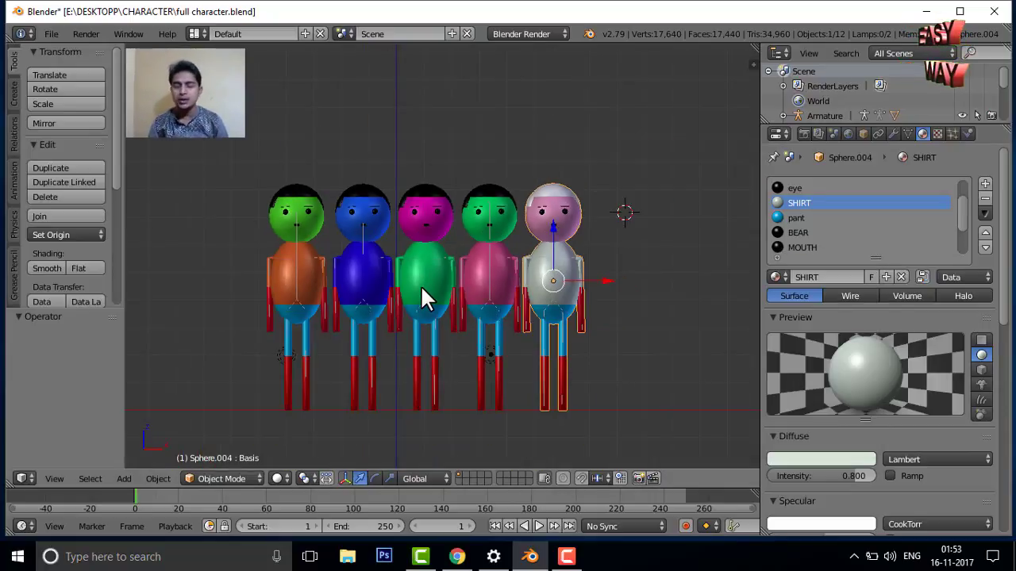